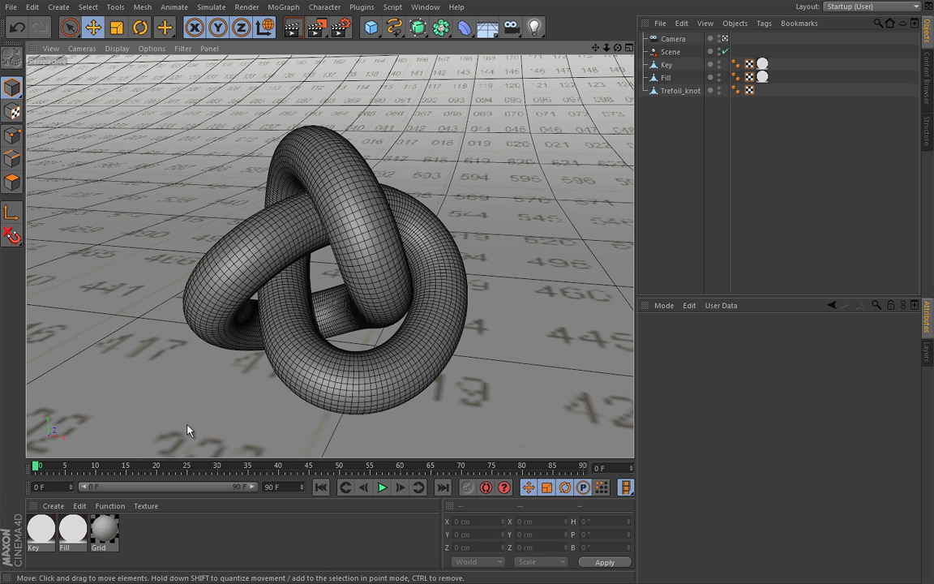
- Open the Grid material in the Maxwell Material Editor to show its BSDF layer (Roughness 97)
double_click(104, 529)
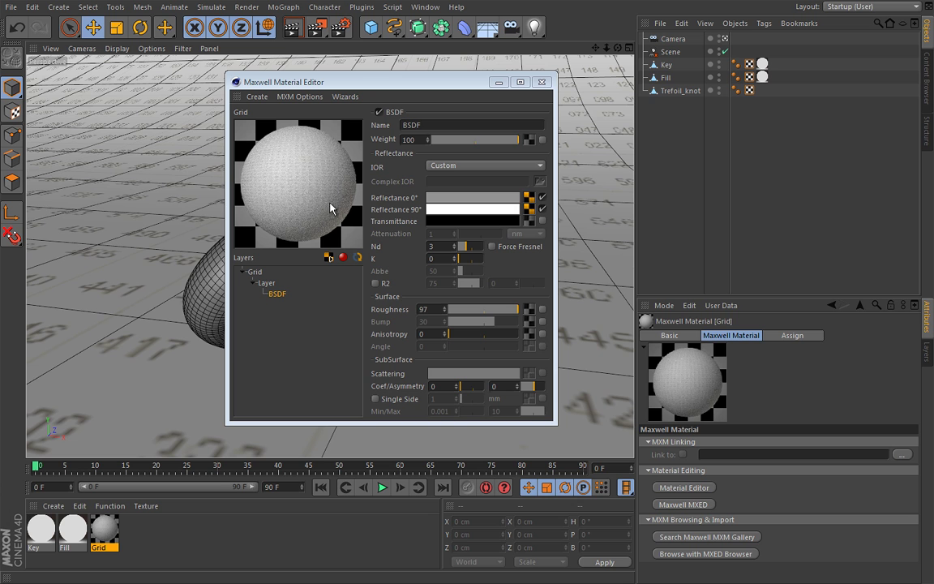
left_click(527, 197)
left_click_drag(523, 102, 436, 120)
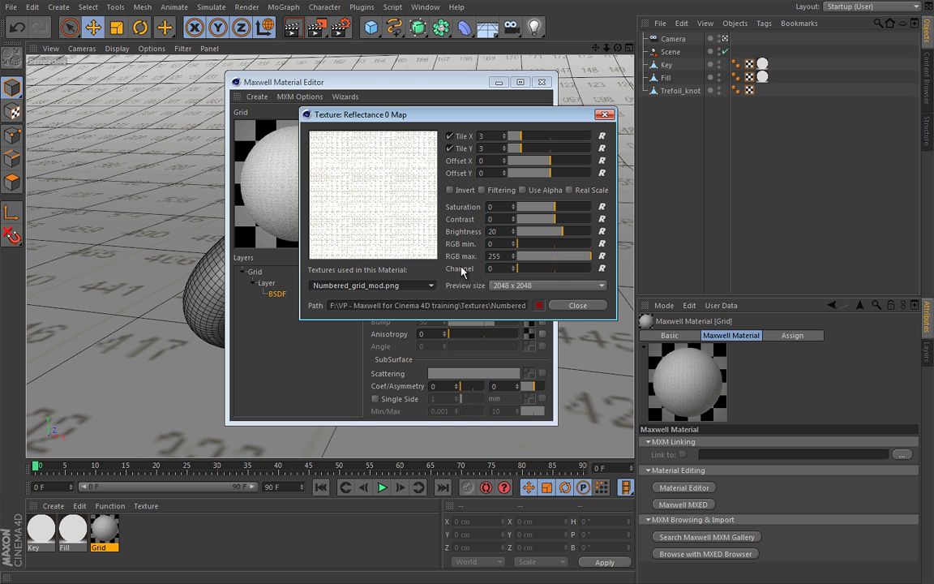
- Close the reflectance map window and add a new Maxwell material with a light green Reflectance 0°
left_click(577, 306)
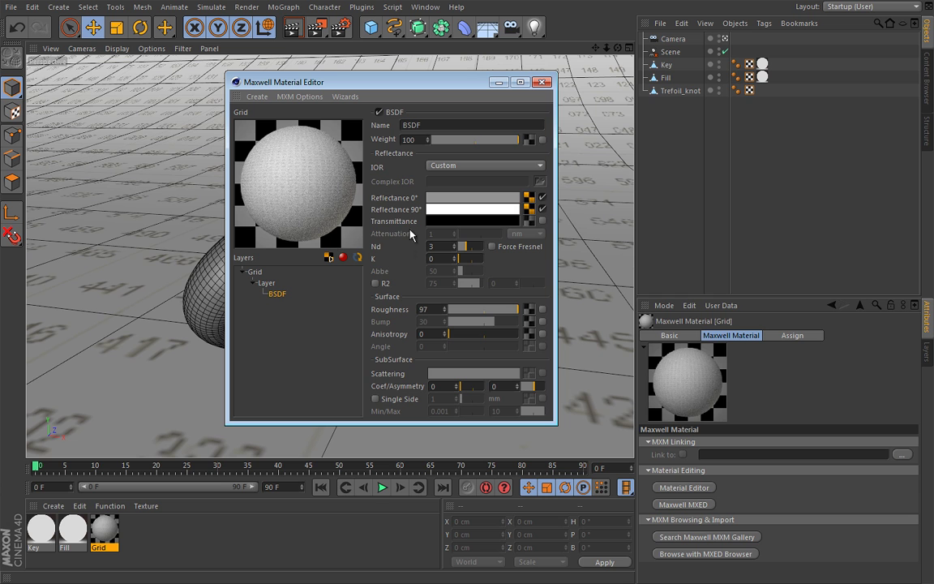
left_click(257, 97)
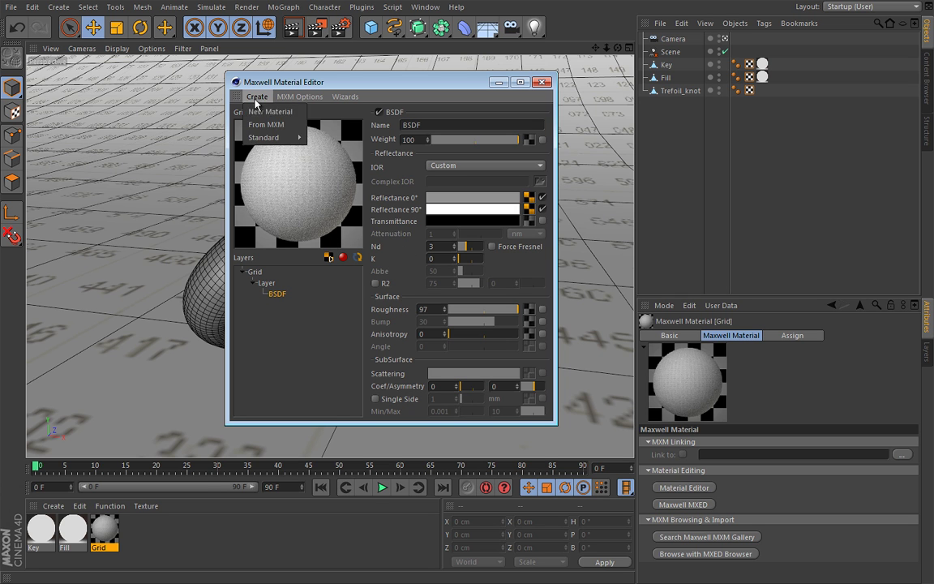
left_click(251, 106)
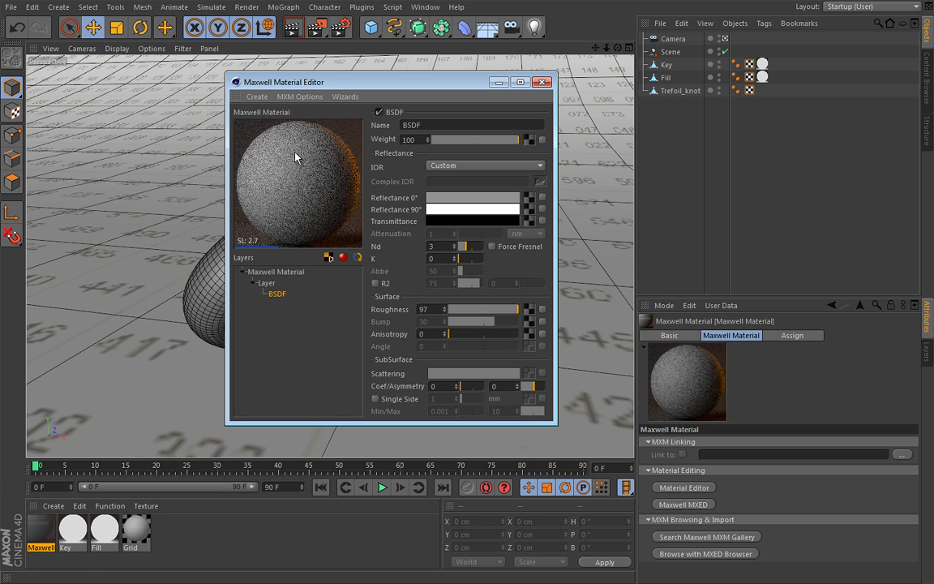
left_click(432, 203)
left_click(348, 225)
left_click(408, 260)
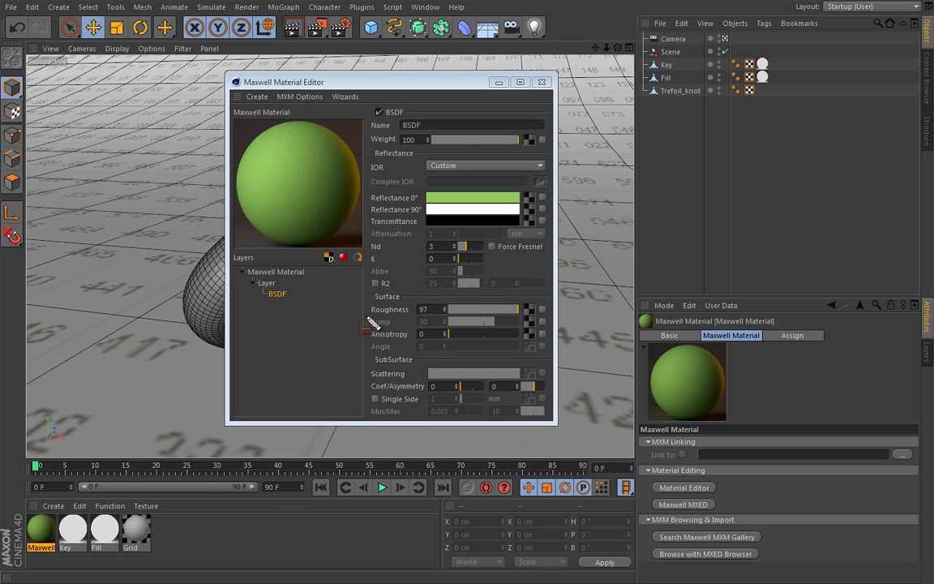
- Open the Bump row's texture settings (Tile X and Y at 1) and move the dialog aside
left_click_drag(371, 320, 554, 334)
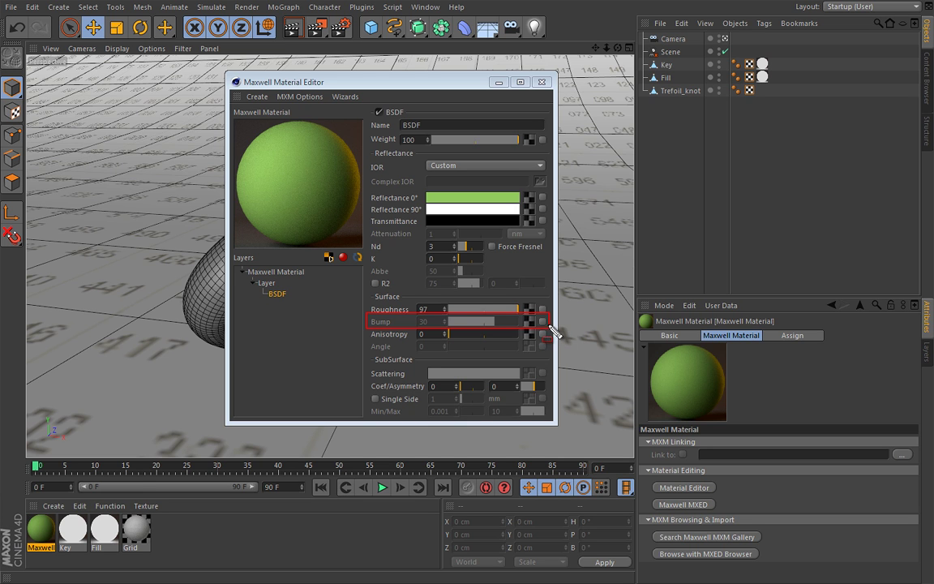
key("Escape")
left_click(530, 322)
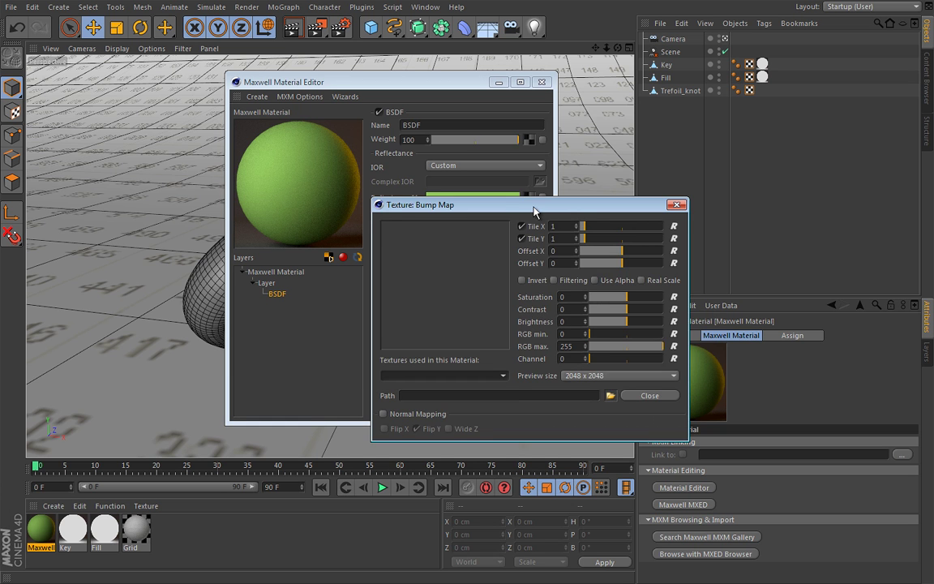
left_click_drag(542, 207, 485, 139)
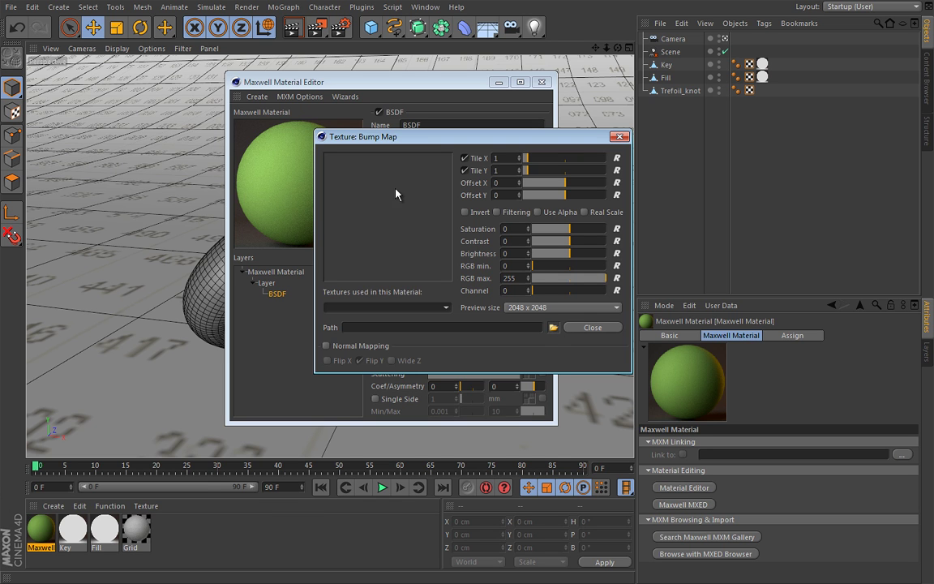
- Load checker.png from the textures folder as the bump map at strength 30
left_click(554, 327)
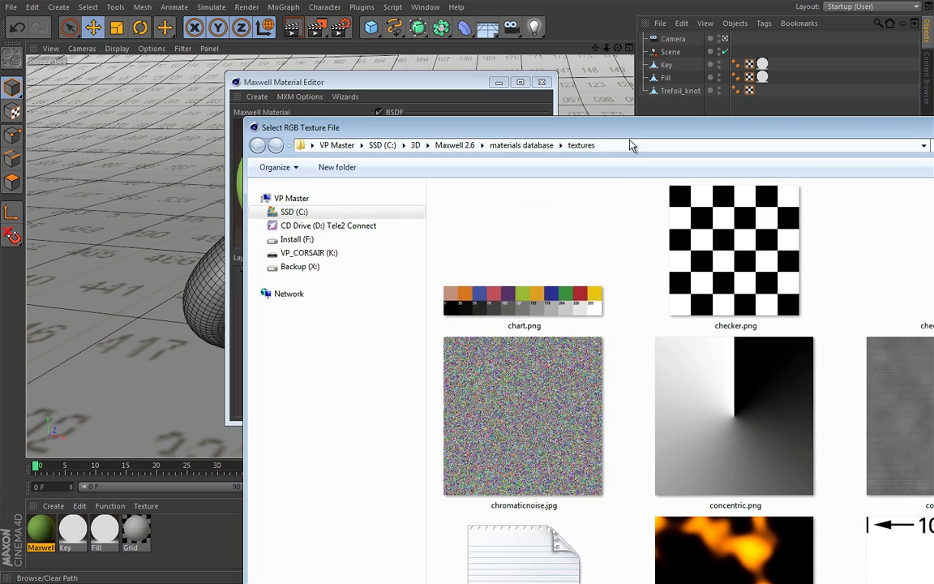
left_click_drag(568, 128, 343, 0)
left_click_drag(408, 0, 423, 1)
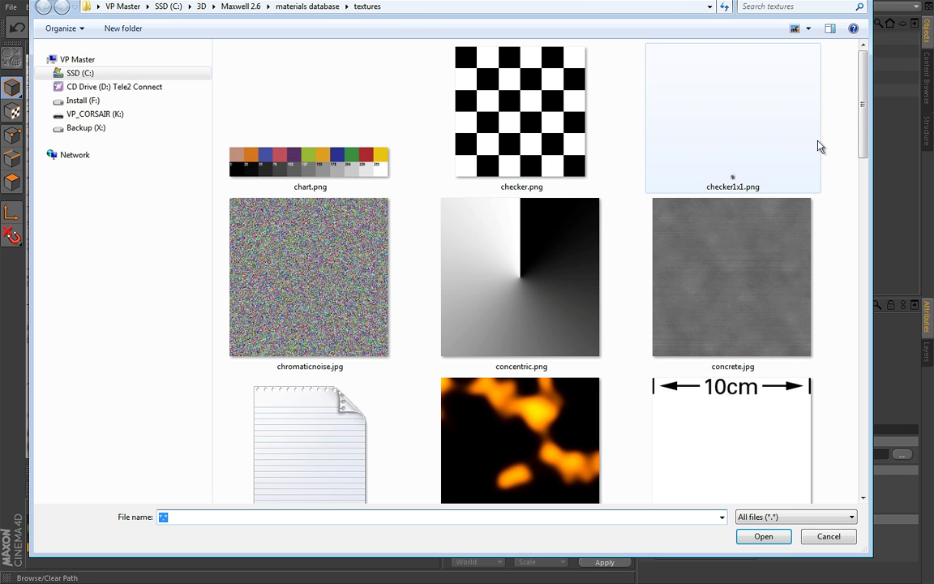
left_click_drag(865, 139, 811, 134)
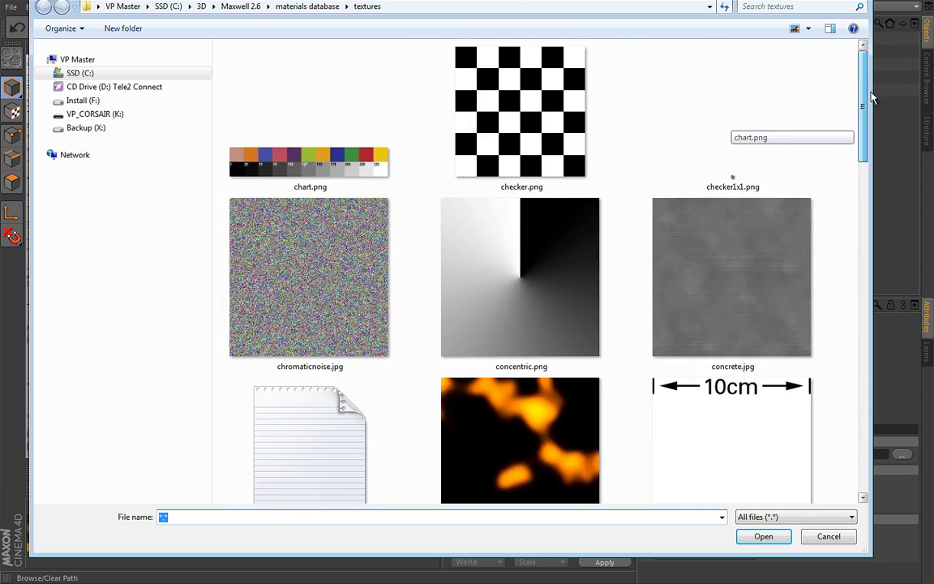
left_click(516, 153)
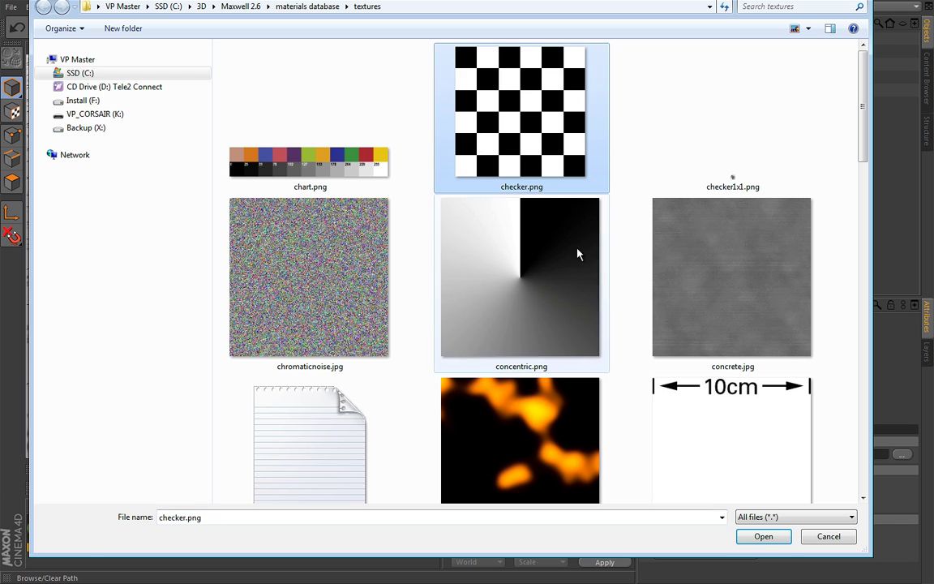
left_click(763, 536)
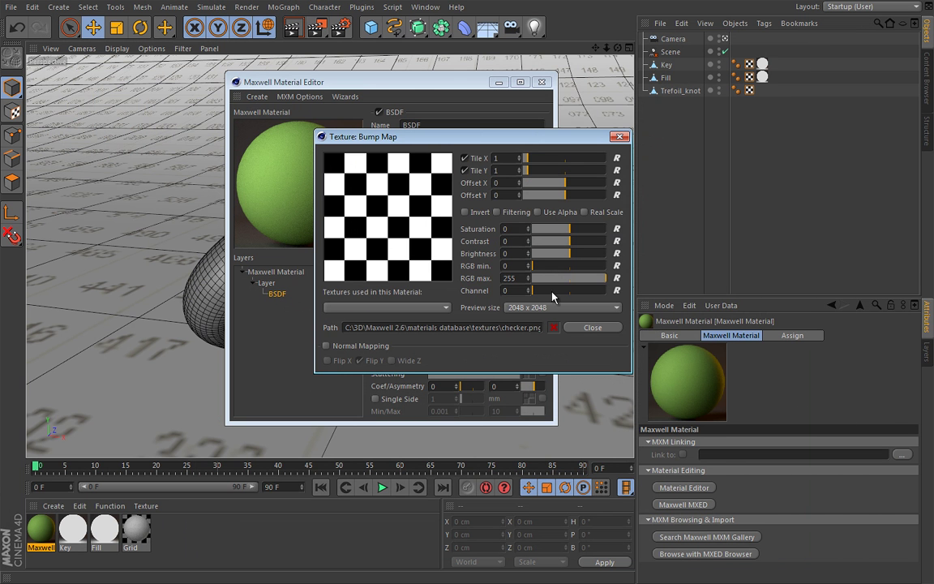
left_click(592, 328)
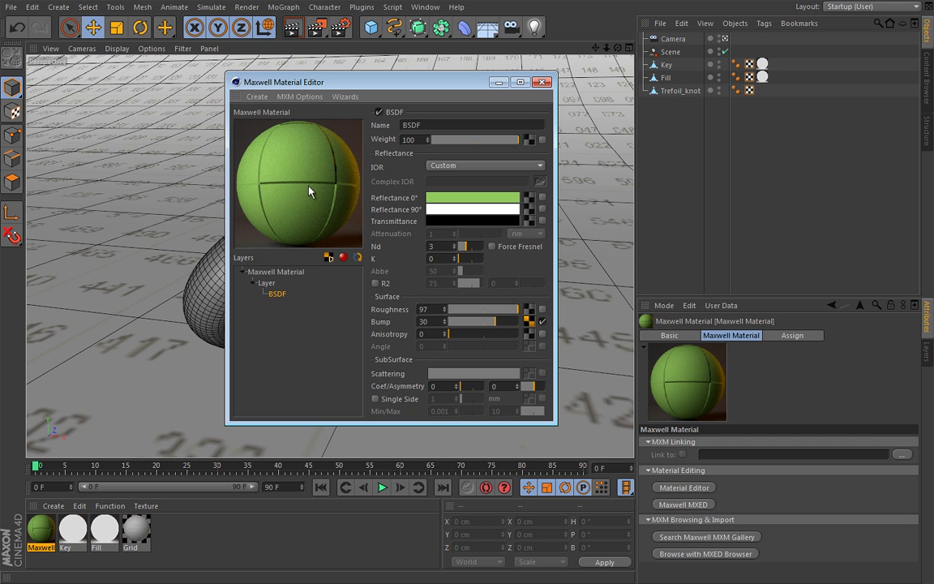
- Drag the green Maxwell material onto the Trefoil_knot
left_click_drag(420, 82, 733, 90)
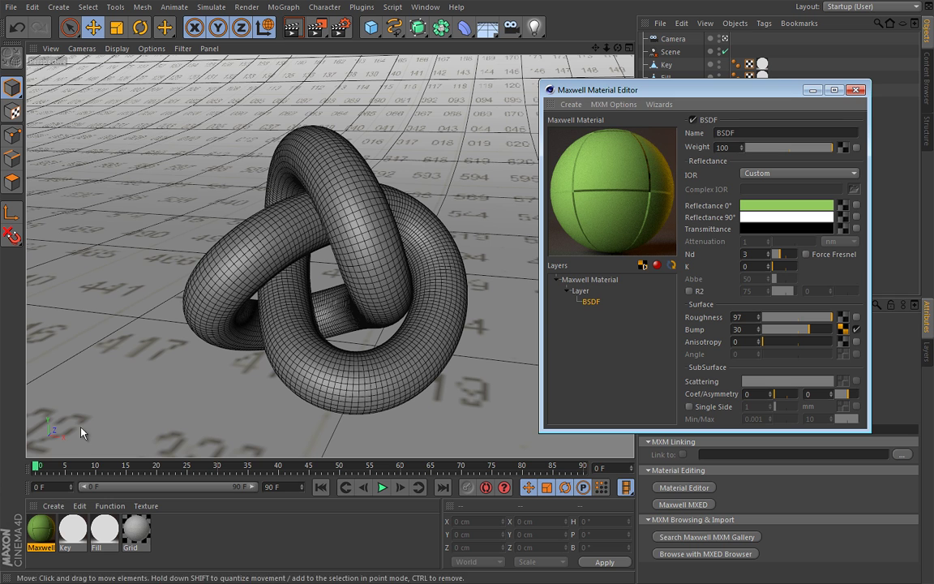
left_click(421, 202)
left_click_drag(376, 231, 377, 234)
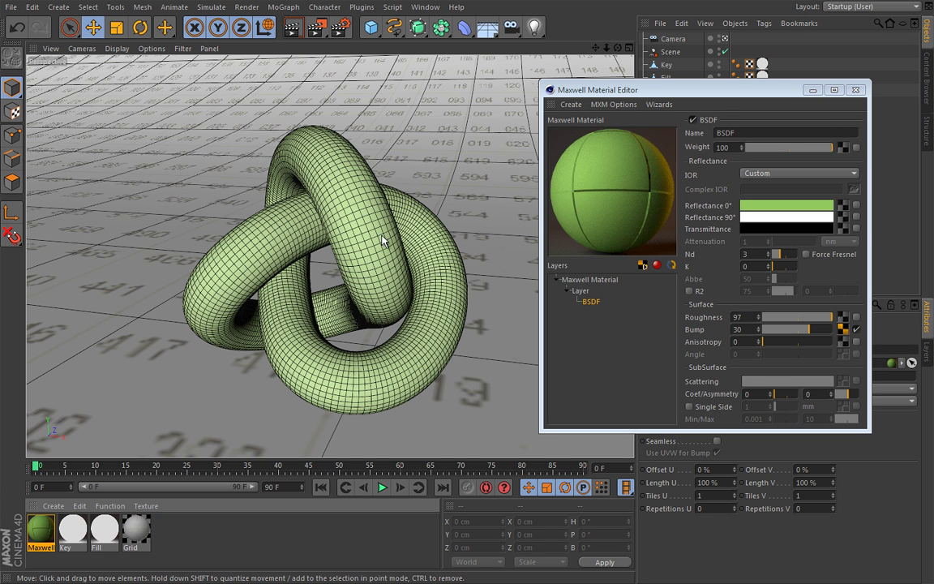
- Show the checker.png bump map on the knot in the viewport and close the editor
left_click(641, 265)
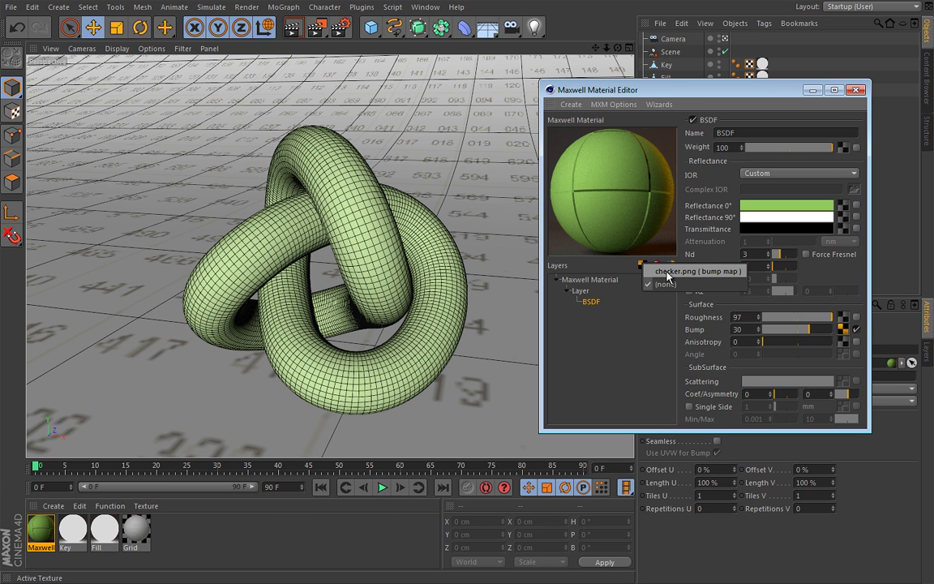
left_click(657, 272)
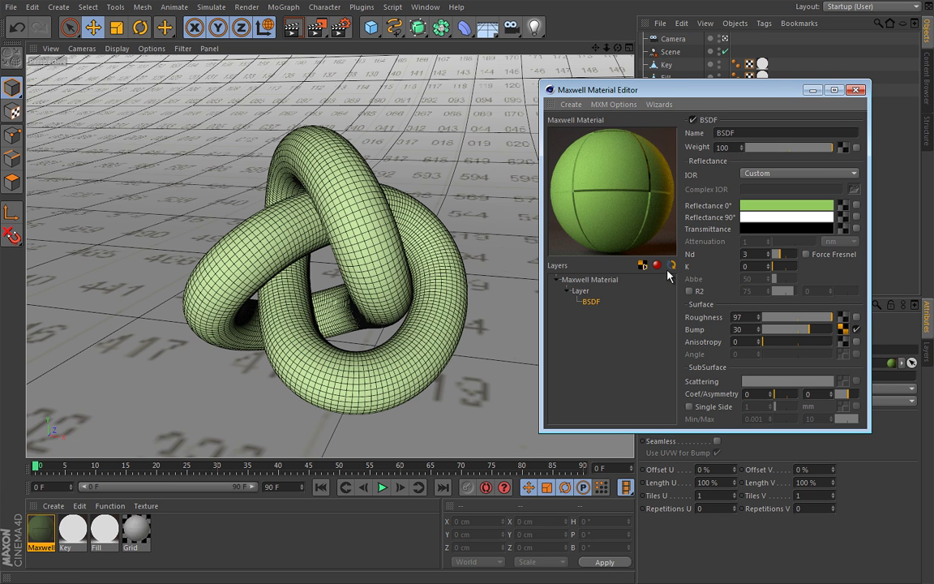
left_click(857, 90)
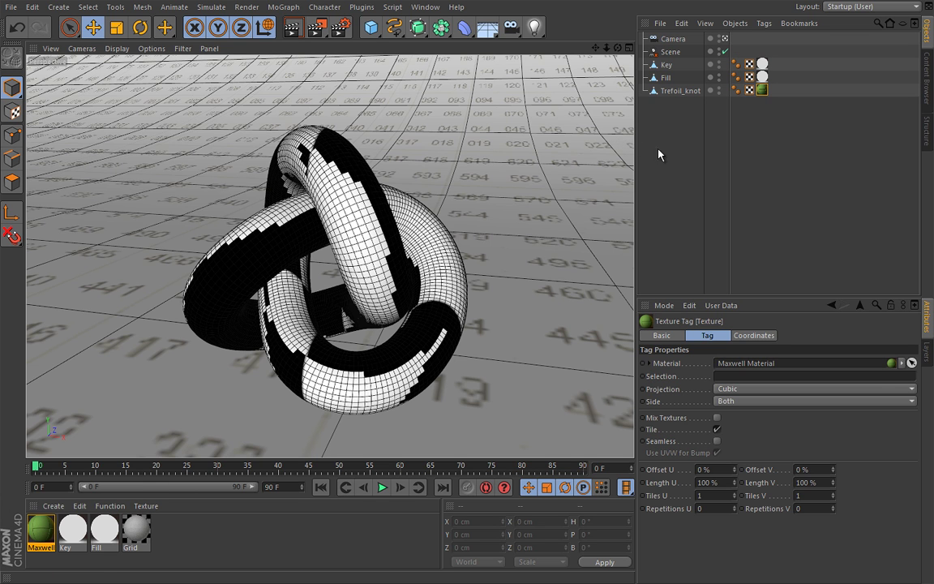
- Fit the knot's texture tag to the object and set Tiles U and V to 2
right_click(762, 90)
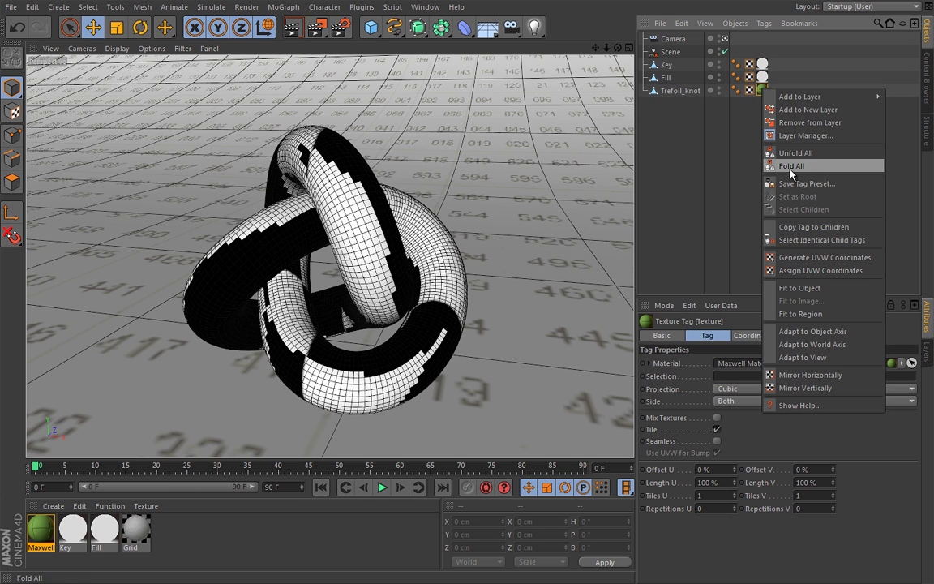
left_click(797, 287)
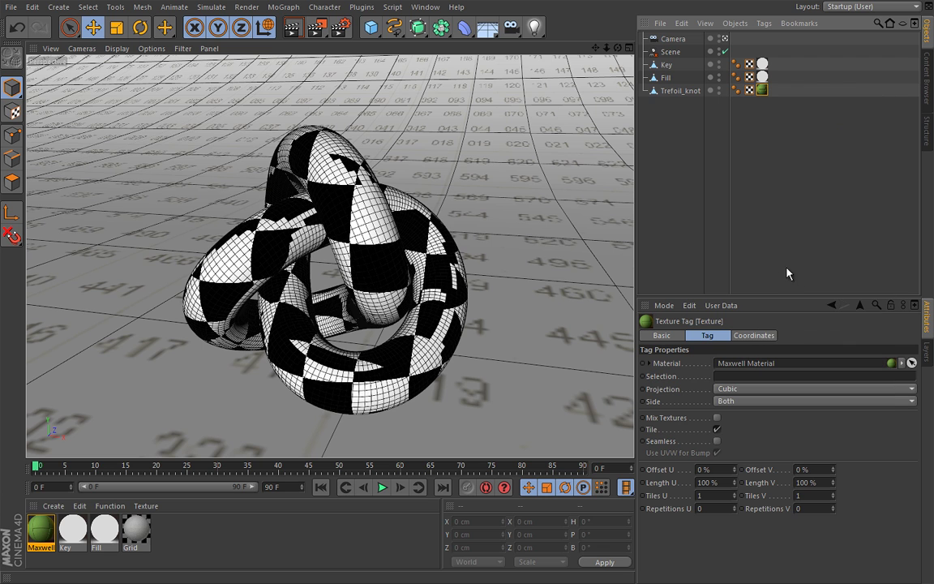
double_click(716, 495)
type("2")
double_click(808, 494)
type("2")
key("Return")
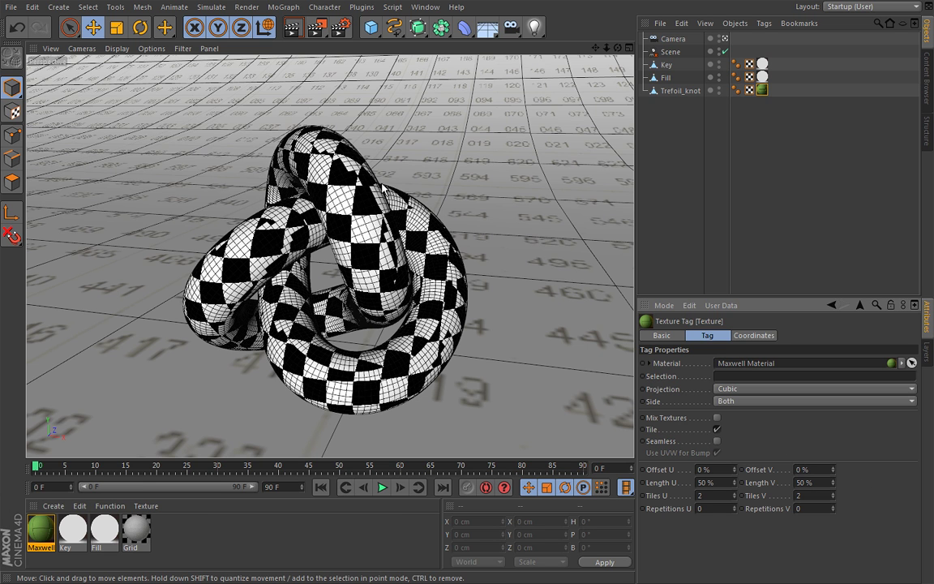
- Turn on Seamless for the checker texture tag
left_click(717, 442)
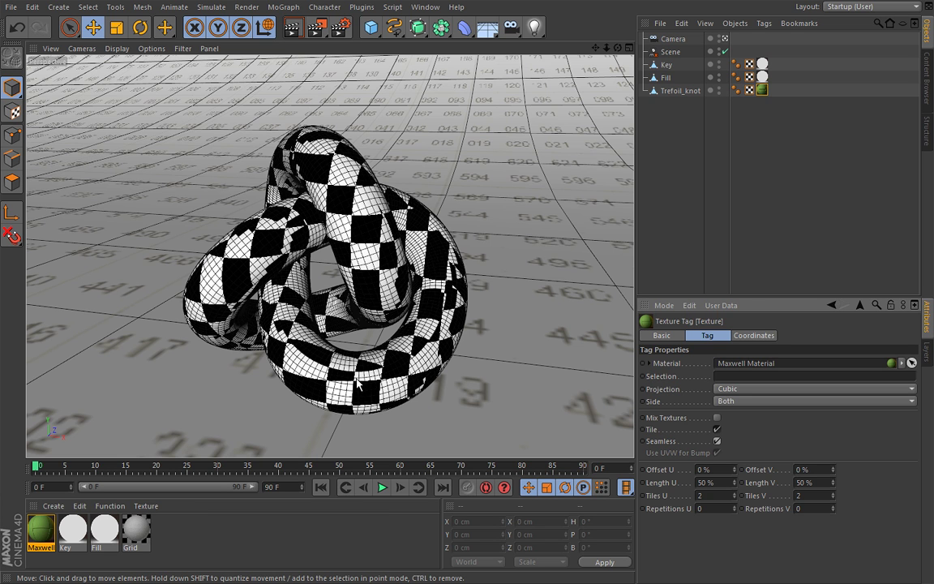
right_click(762, 90)
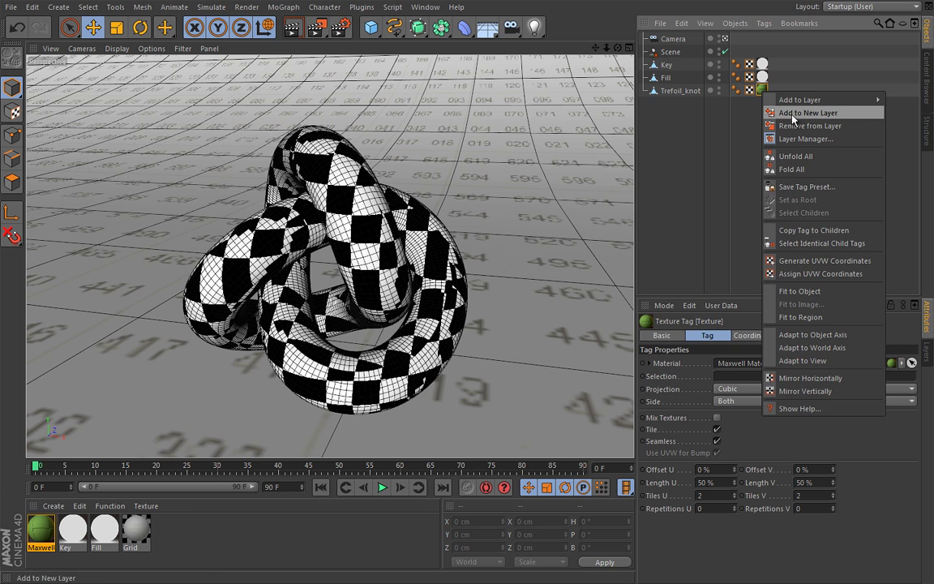
left_click(673, 89)
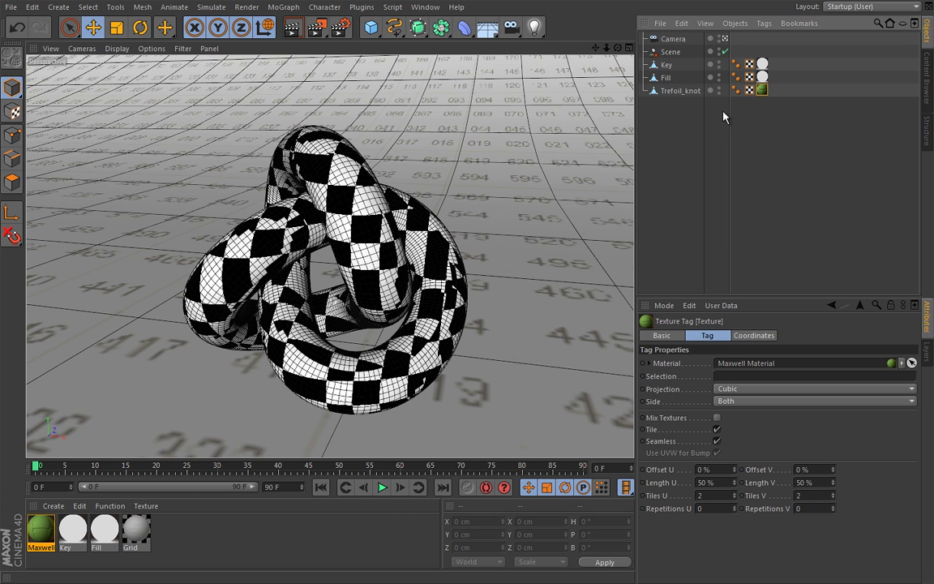
- Start a Maxwell Fire preview render and enlarge its window
left_click(670, 52)
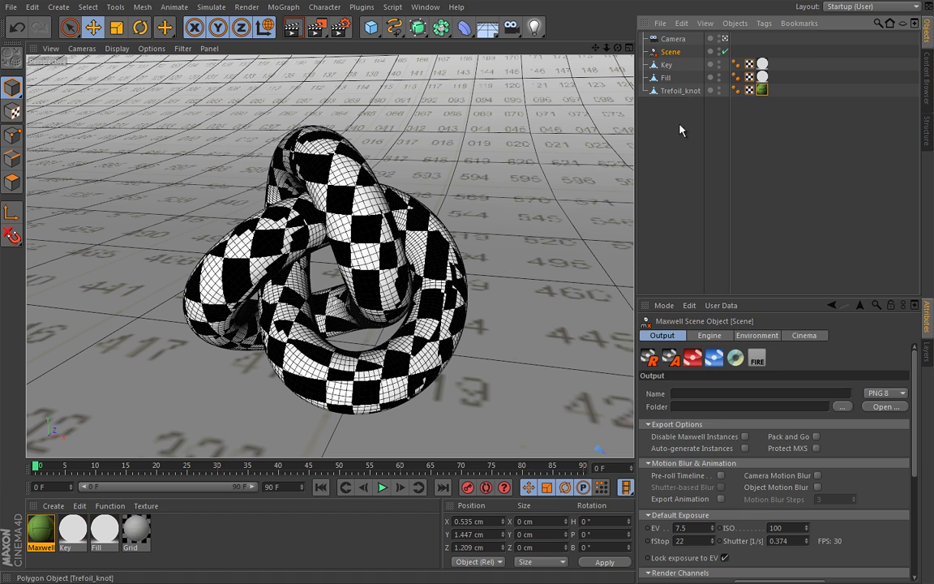
left_click(757, 360)
left_click_drag(782, 277, 368, 145)
left_click_drag(506, 321, 599, 473)
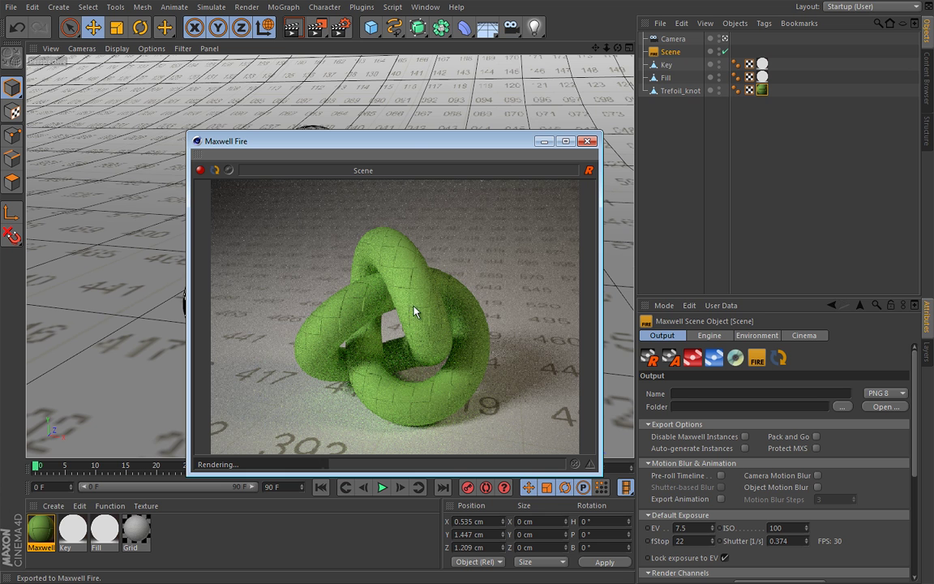
left_click_drag(406, 143, 334, 86)
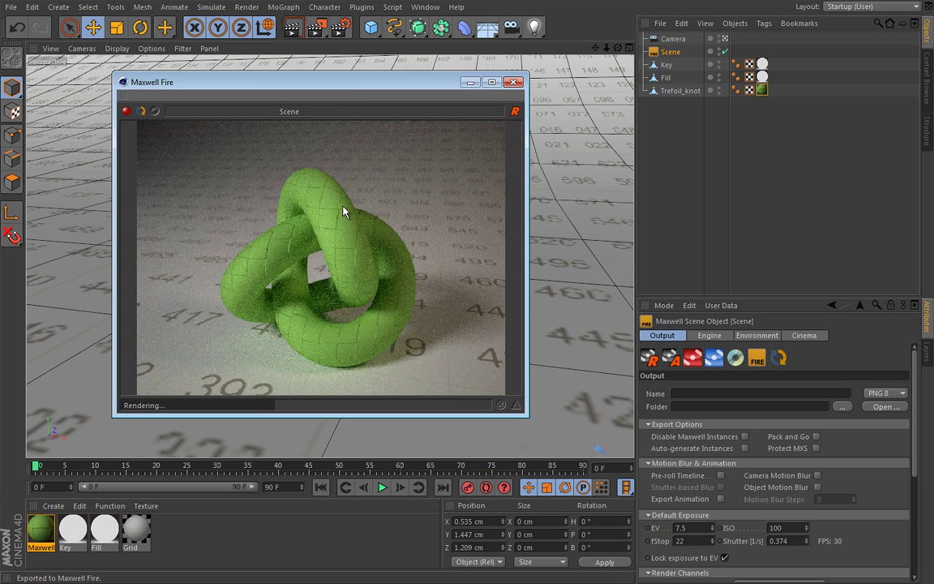
- Raise the material's bump strength from 30 to 86, re-render the preview, then stop it
double_click(40, 529)
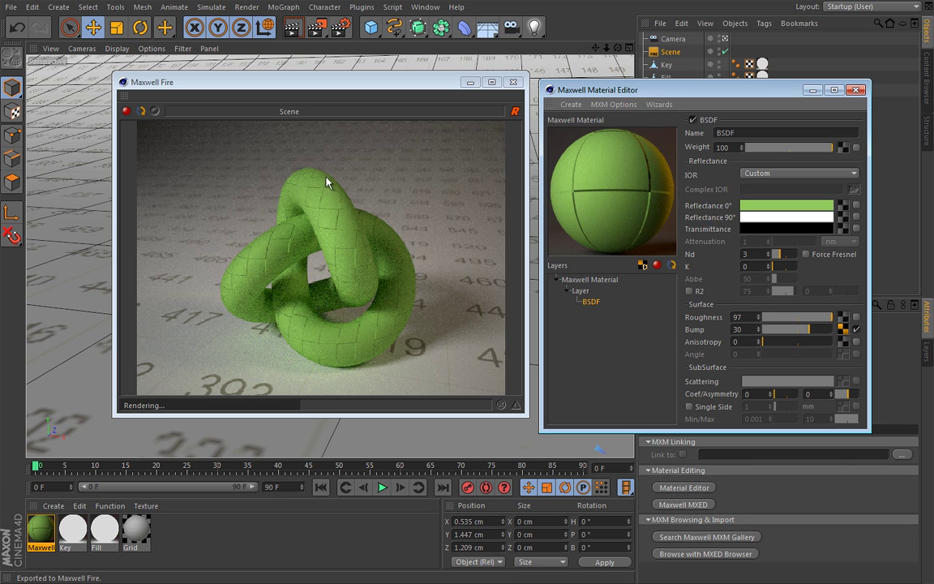
left_click(128, 111)
left_click_drag(777, 329, 840, 331)
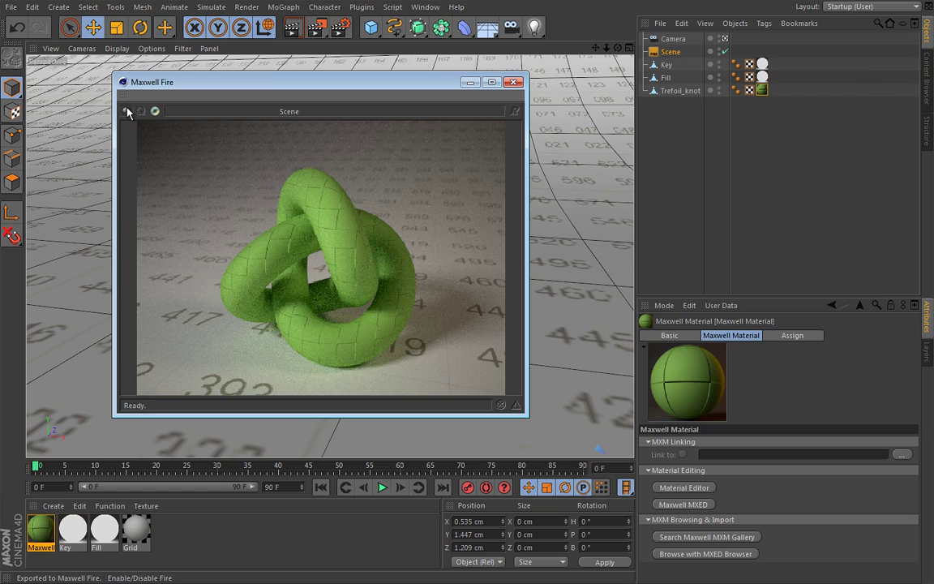
left_click(127, 111)
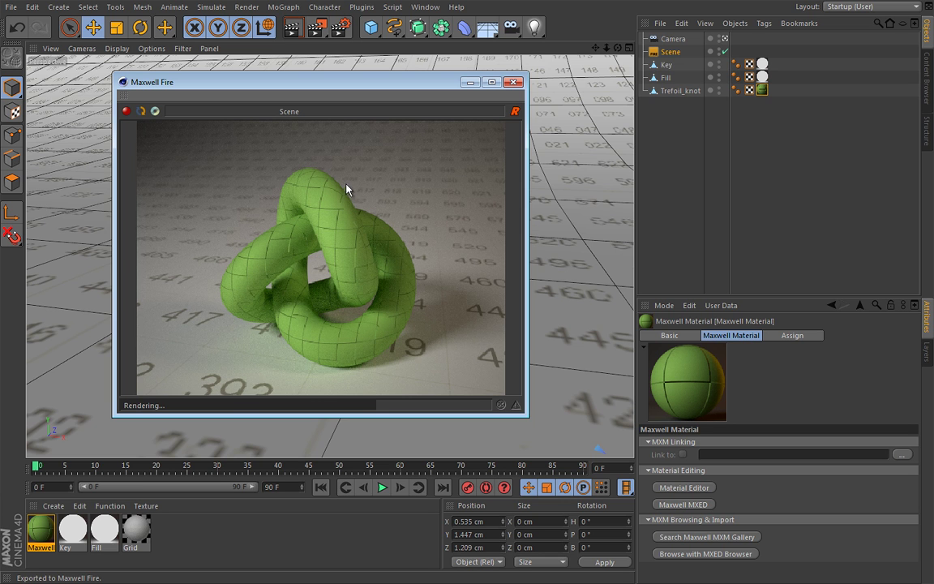
left_click(126, 112)
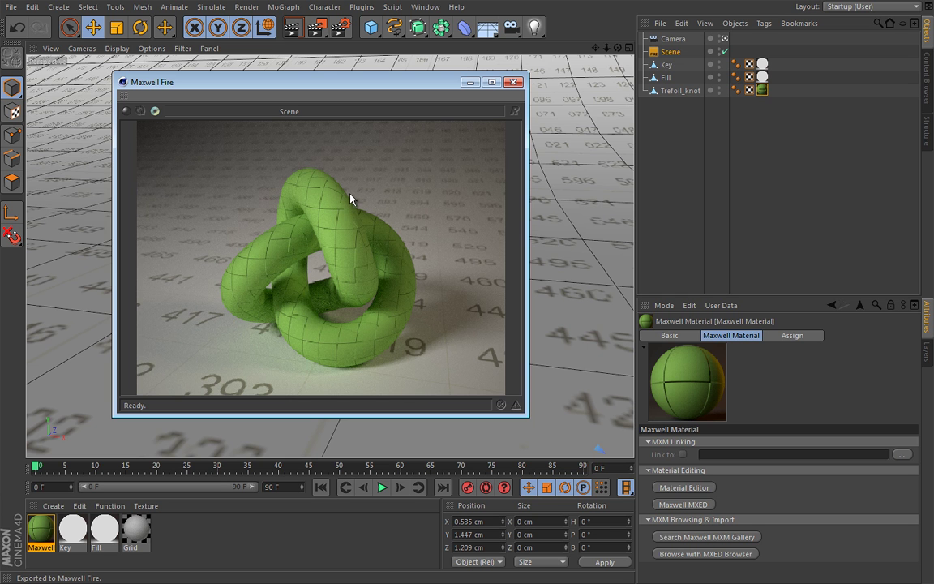
- Close the Fire preview and paint orange Doodle strokes along the knot's right side
left_click(515, 83)
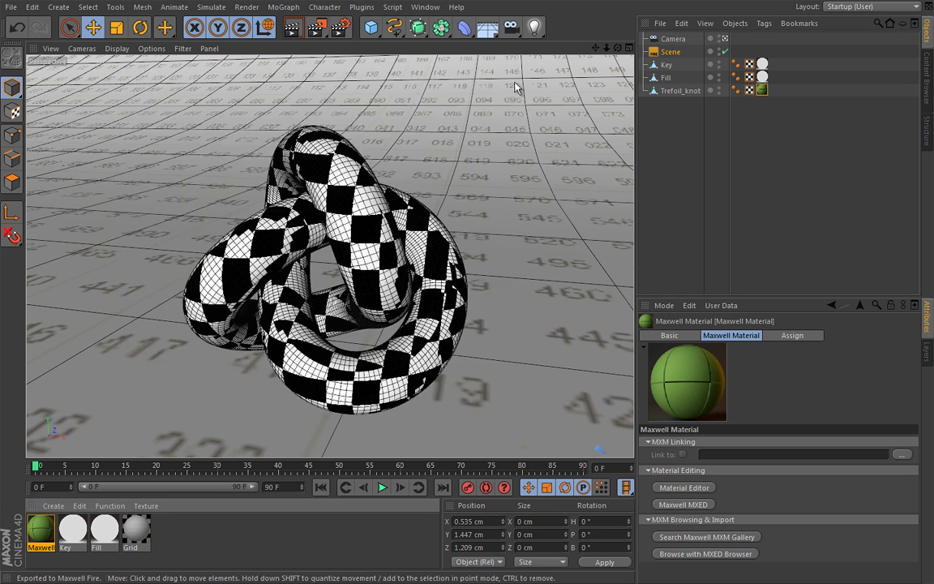
left_click(432, 193)
key("v")
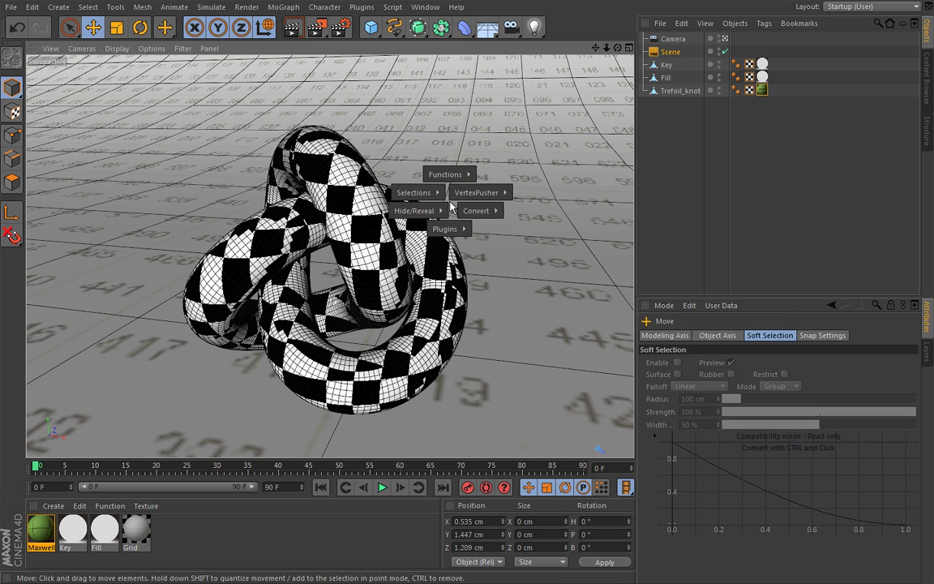
mouse_move(446, 174)
left_click(445, 69)
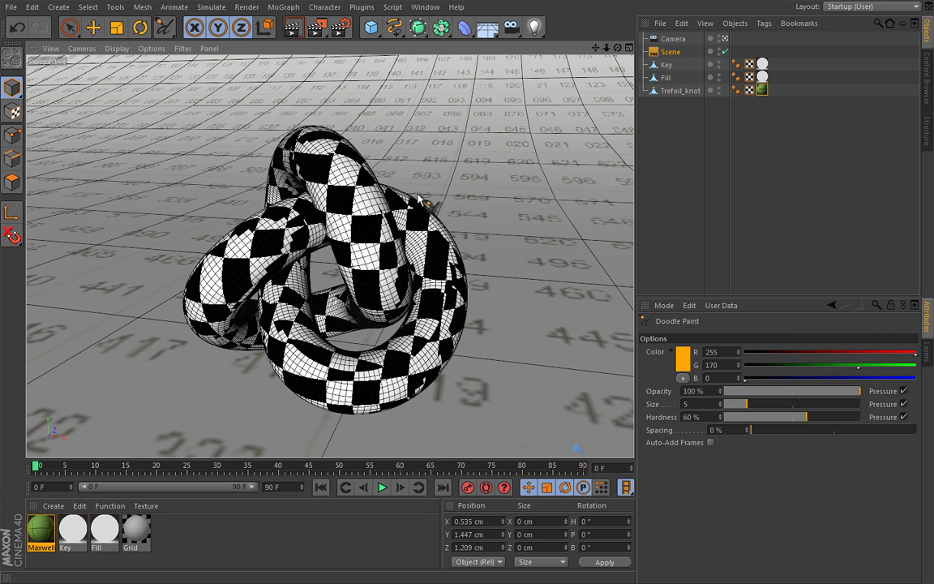
mouse_move(418, 198)
left_mouse_down()
mouse_move(459, 244)
mouse_move(466, 316)
left_mouse_up()
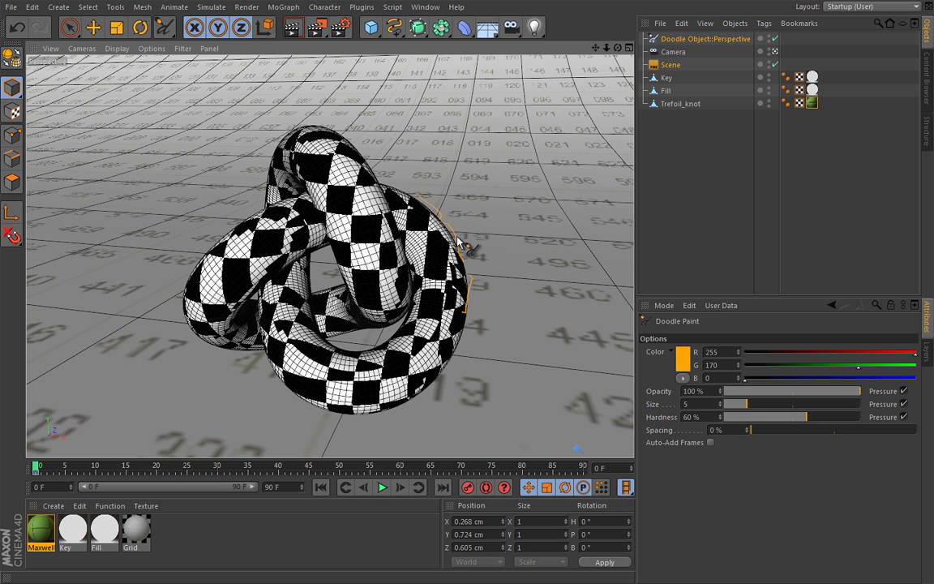
mouse_move(460, 244)
left_mouse_down()
mouse_move(475, 236)
mouse_move(467, 258)
mouse_move(444, 267)
left_mouse_up()
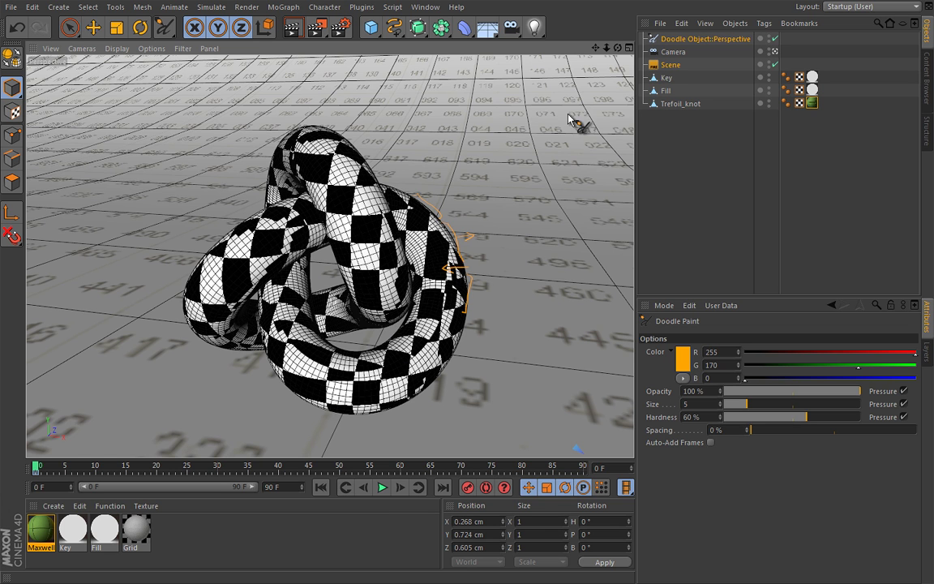
- Delete the Doodle Object and reopen the Maxwell material's bump texture settings
left_click(689, 39)
key("Delete")
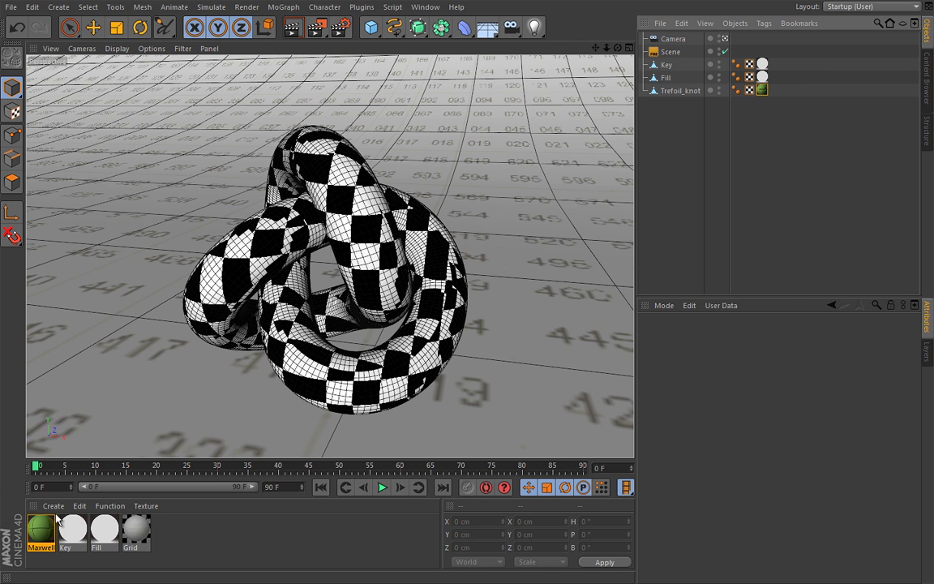
double_click(53, 526)
left_click_drag(702, 94, 410, 116)
left_click(549, 353)
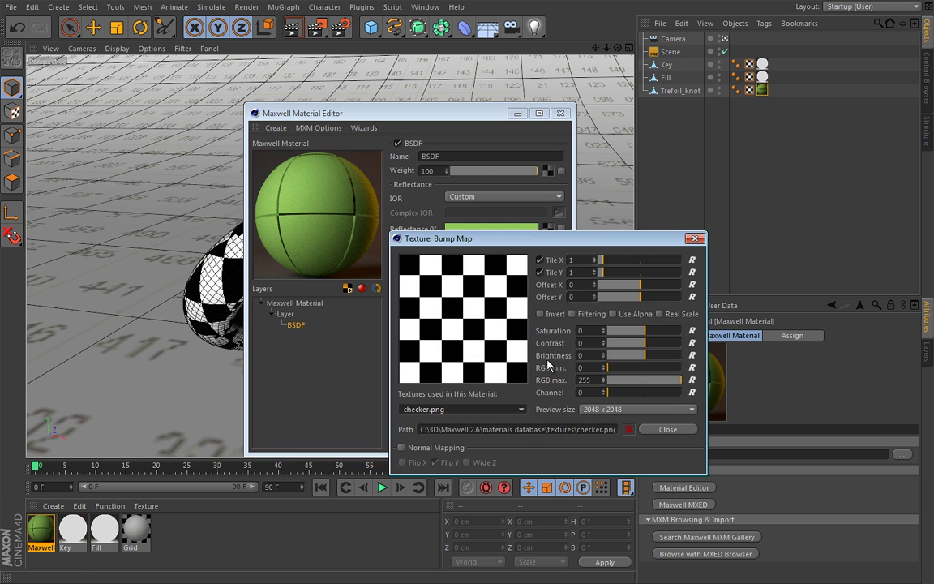
- Replace the checker image by loading nor_sand.jpg as the bump map
left_click(629, 431)
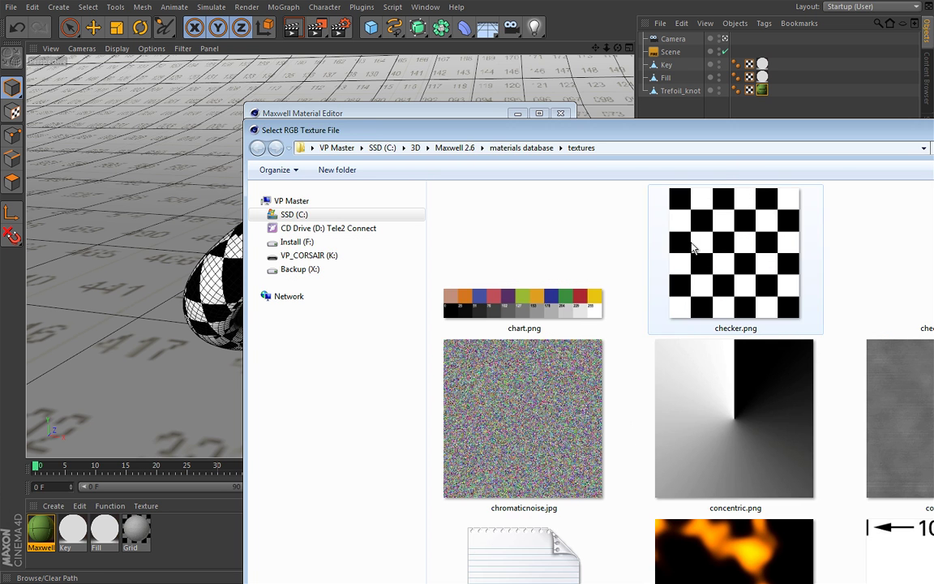
left_click_drag(729, 132, 730, 1)
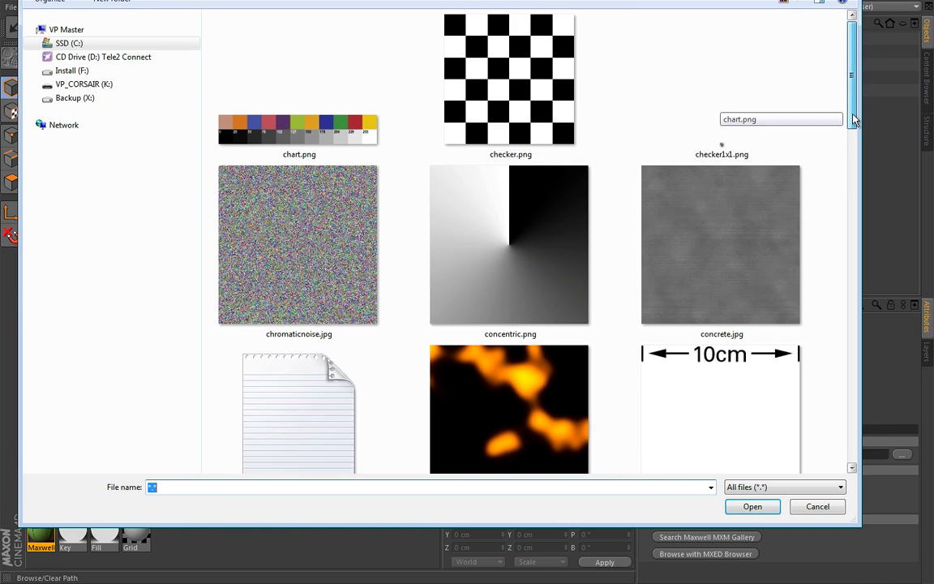
left_click_drag(852, 105, 853, 255)
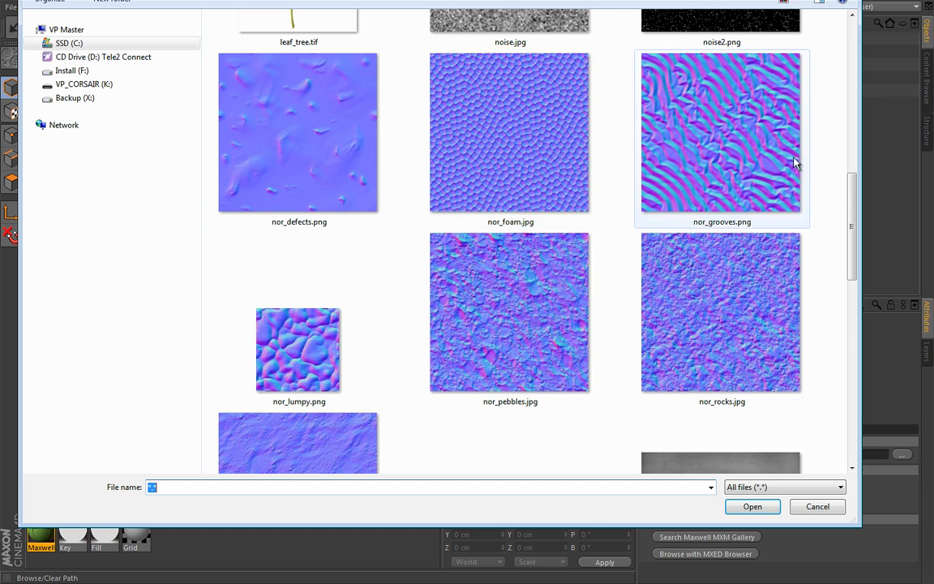
scroll(835, 179, "down", 3)
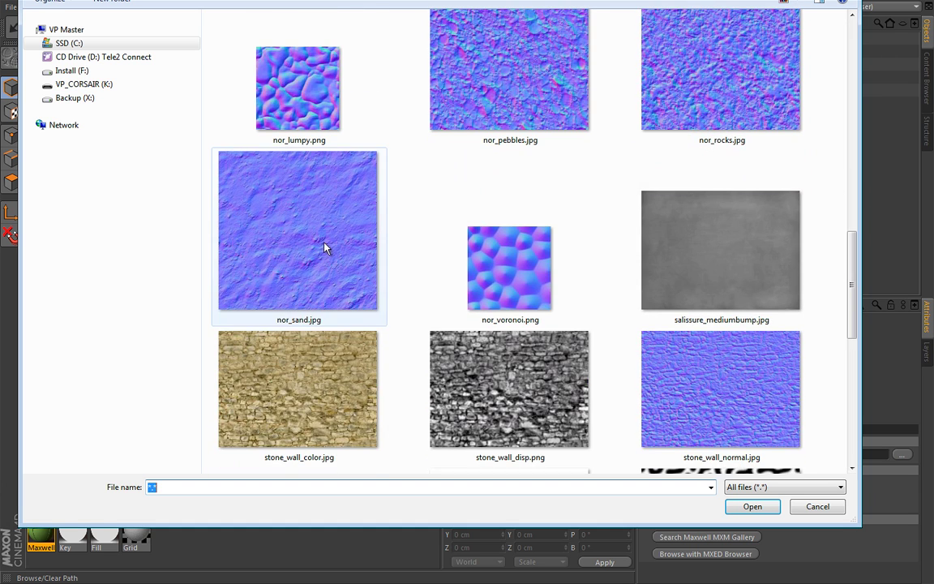
left_click(324, 247)
left_click(753, 506)
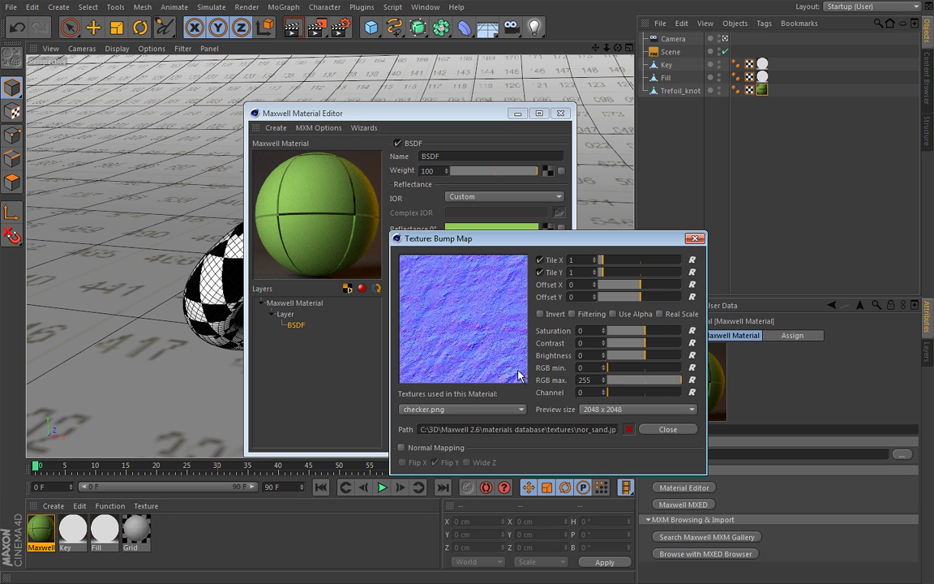
- Enable Normal Mapping for nor_sand.jpg and close the Bump Map dialog
left_click(402, 448)
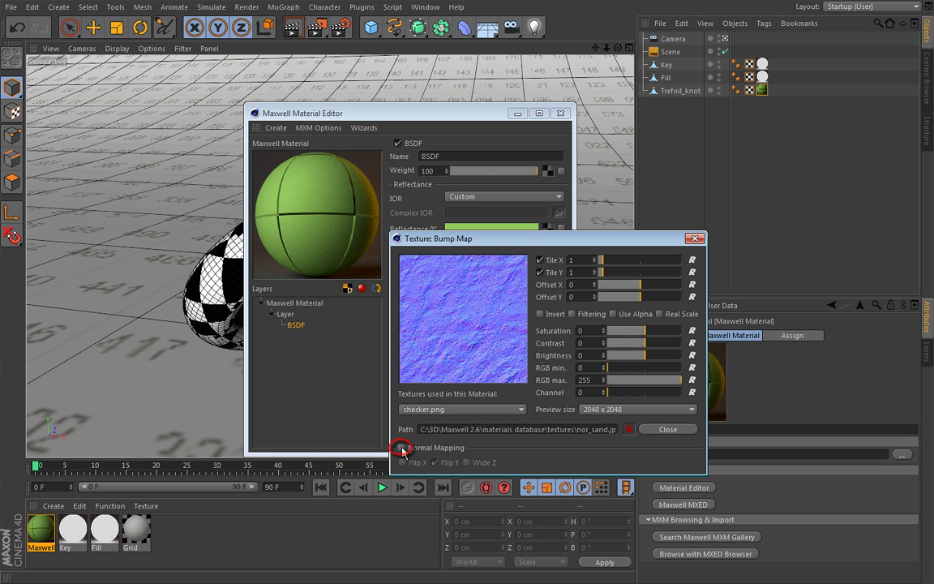
left_click(673, 429)
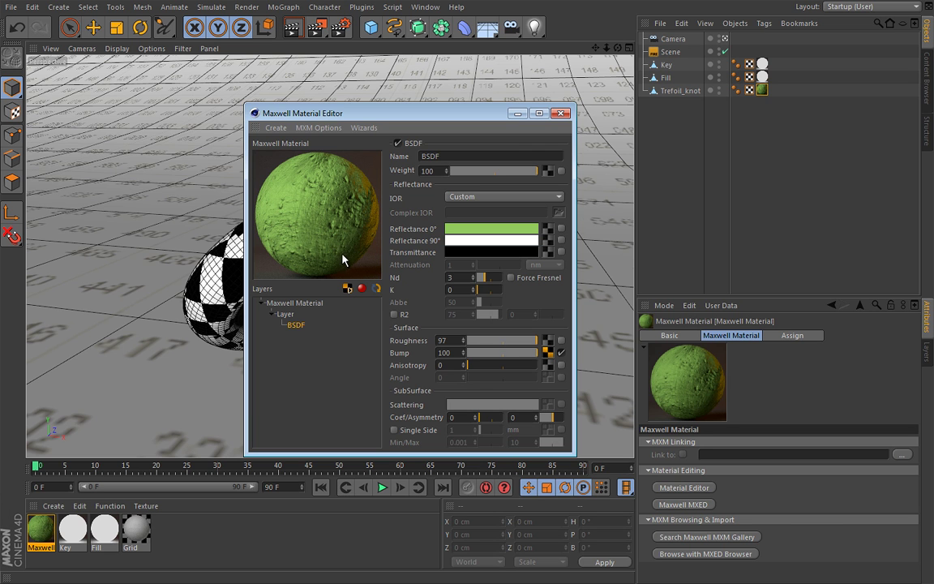
left_click(561, 112)
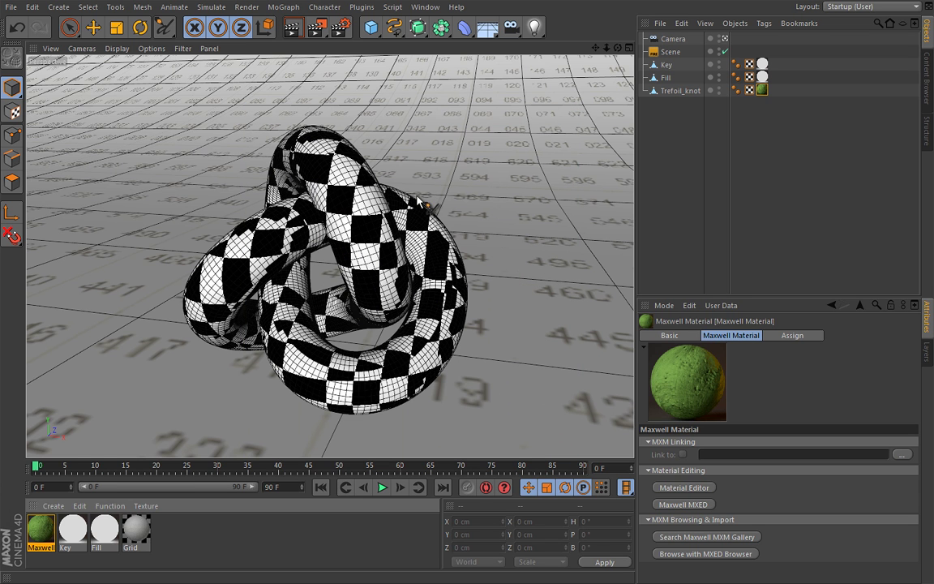
mouse_move(418, 195)
left_mouse_down()
mouse_move(454, 243)
mouse_move(468, 333)
mouse_move(477, 337)
left_mouse_up()
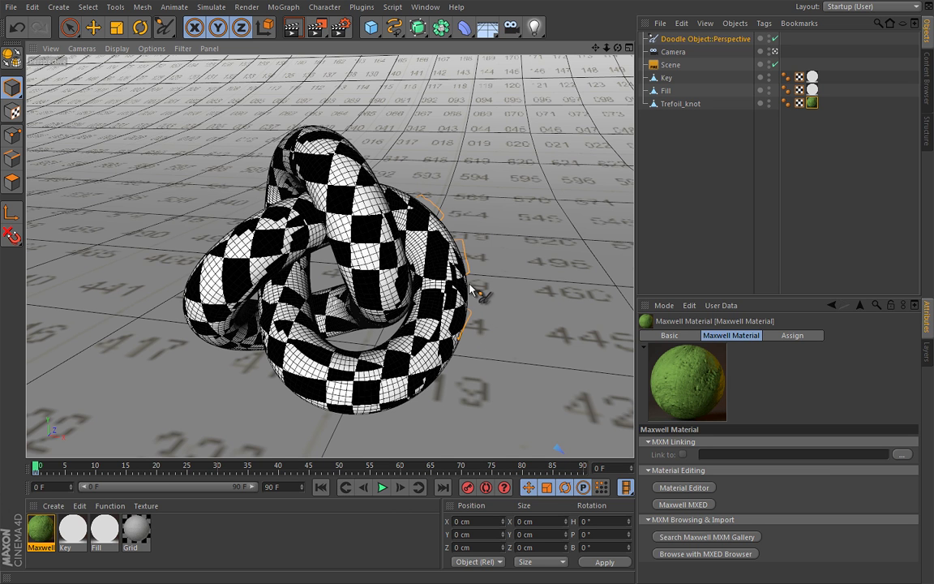
- Delete the doodle, clear the Maxwell material's Bump texture path, and reselect Trefoil_knot
left_click(434, 229)
key("Delete")
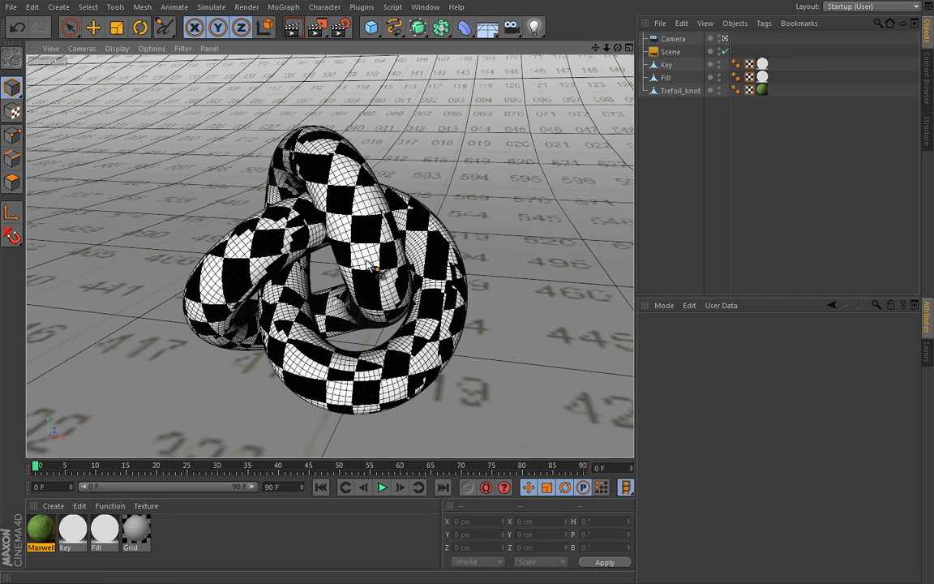
double_click(50, 528)
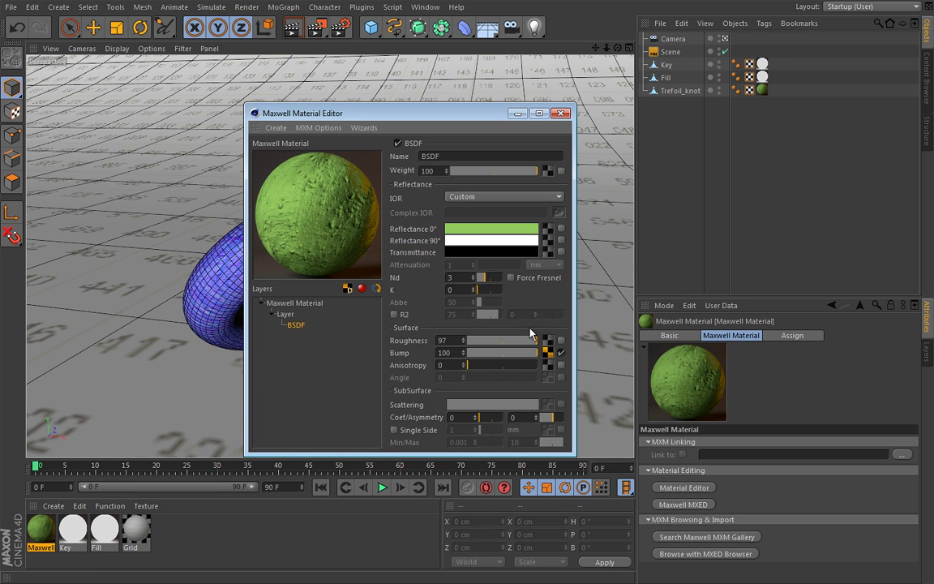
left_click(549, 353)
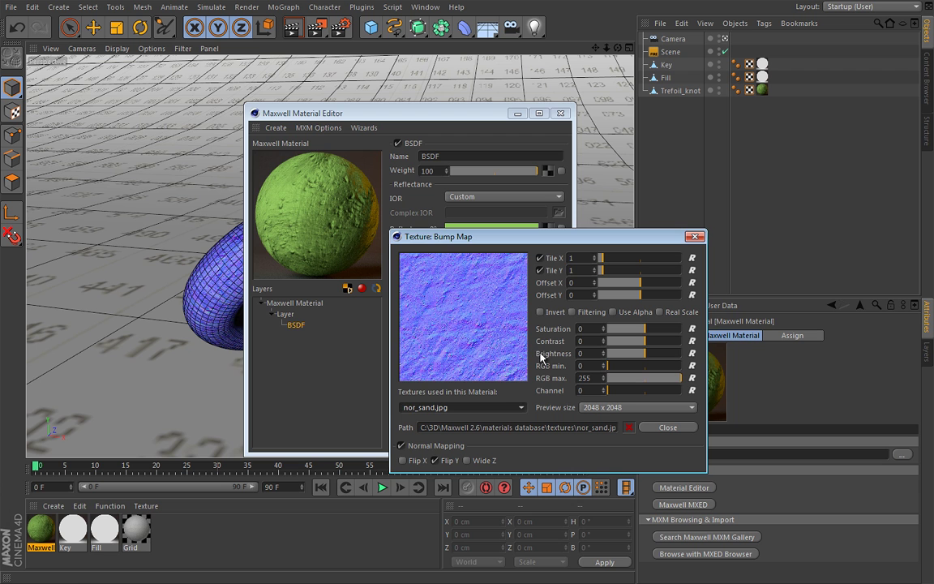
left_click(631, 428)
left_click(667, 427)
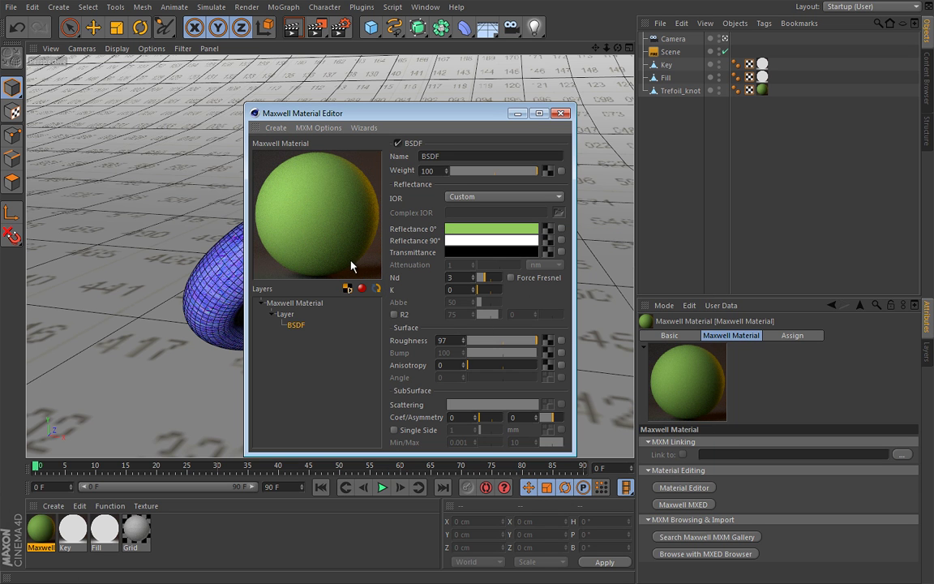
left_click(562, 113)
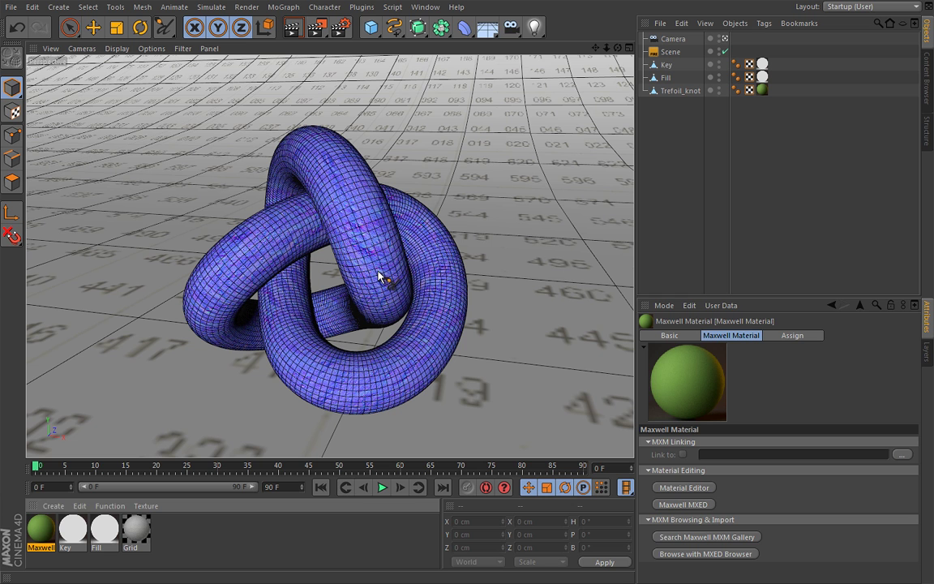
left_click(680, 90)
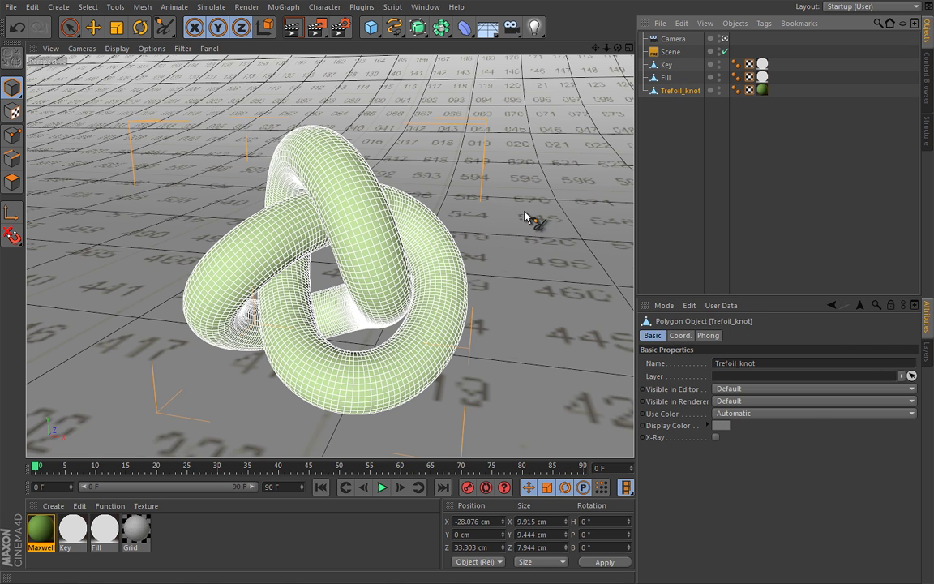
- Deselect the knot and add a Displacement layer under the Maxwell Material root layer
key("e")
left_click(604, 189)
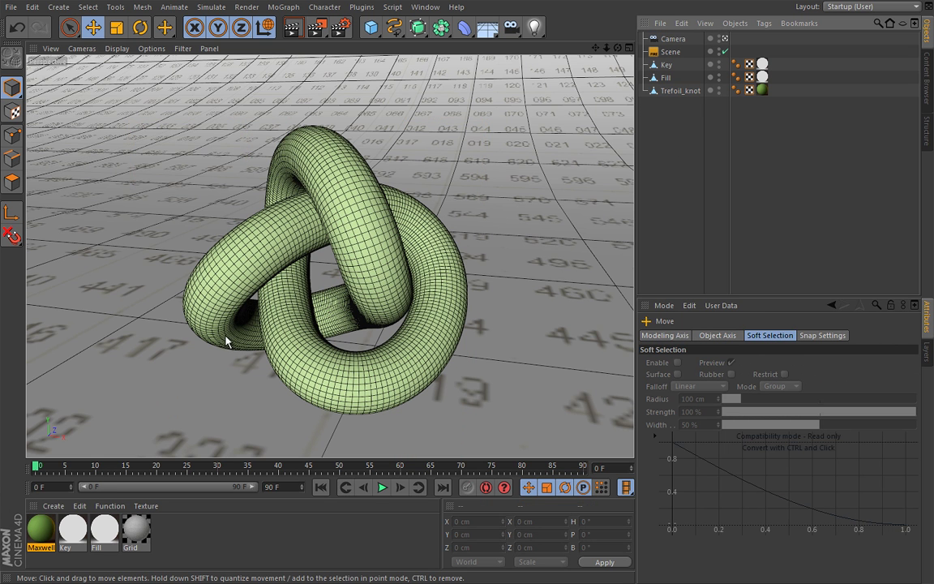
double_click(40, 531)
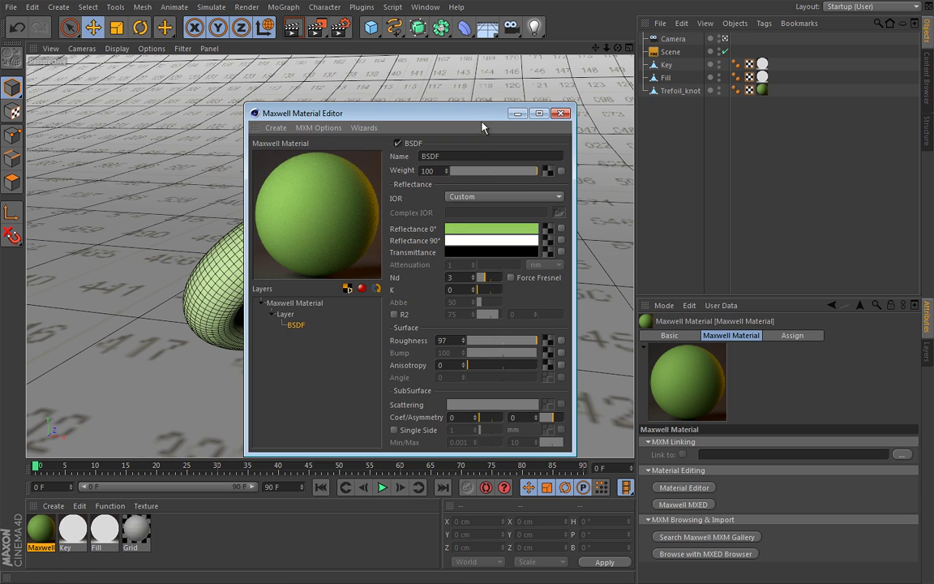
left_click_drag(487, 121, 463, 110)
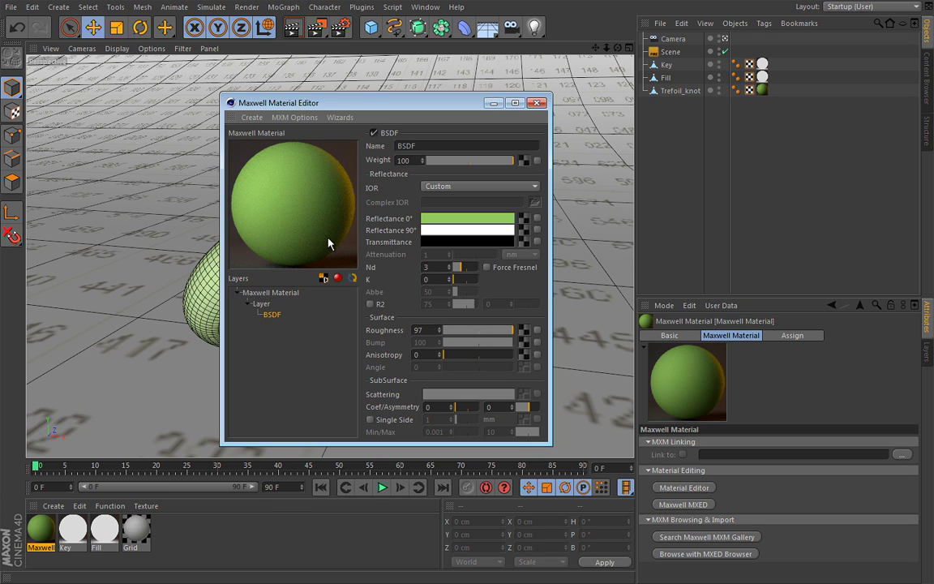
right_click(284, 294)
left_click(307, 320)
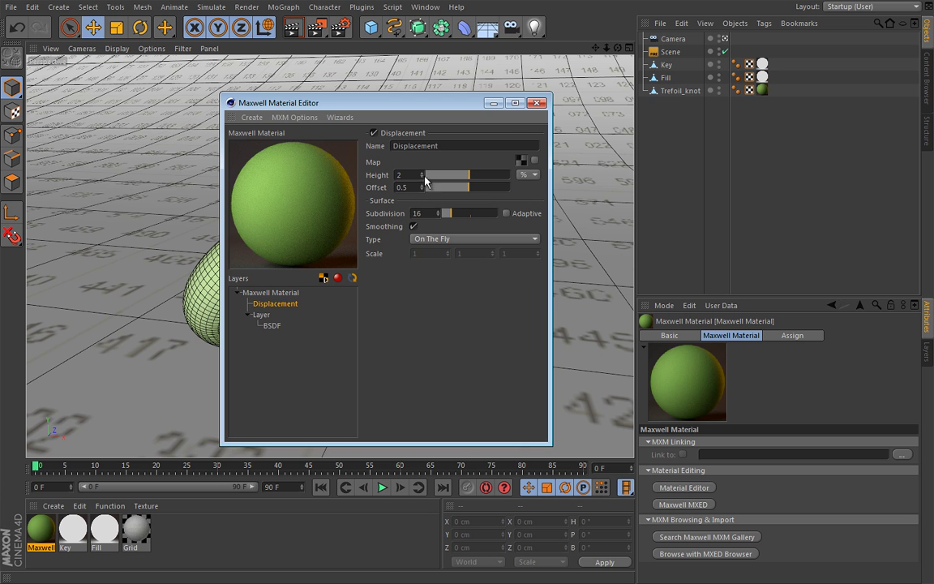
left_click(536, 103)
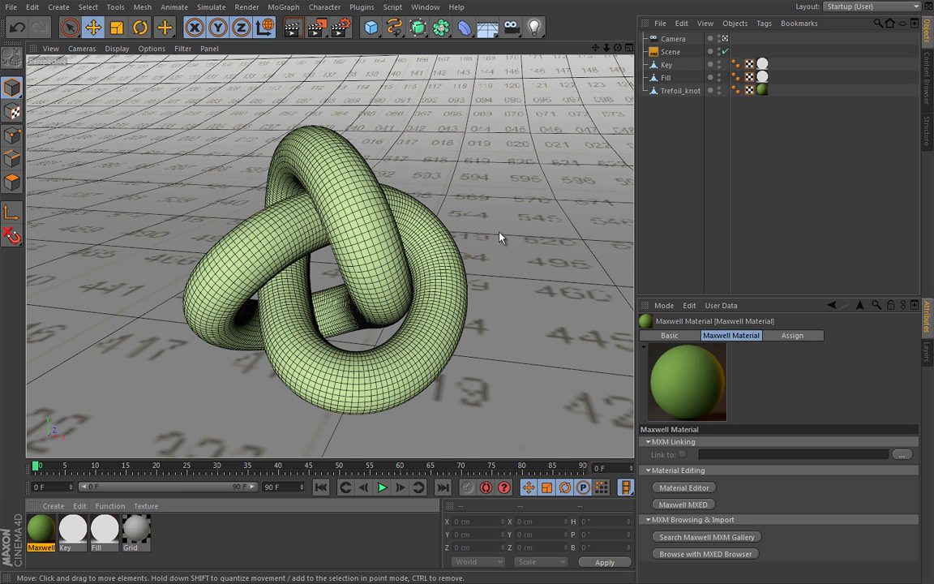
- Sketch three orange doodle strokes beside the knot, then delete the Doodle object
key("v")
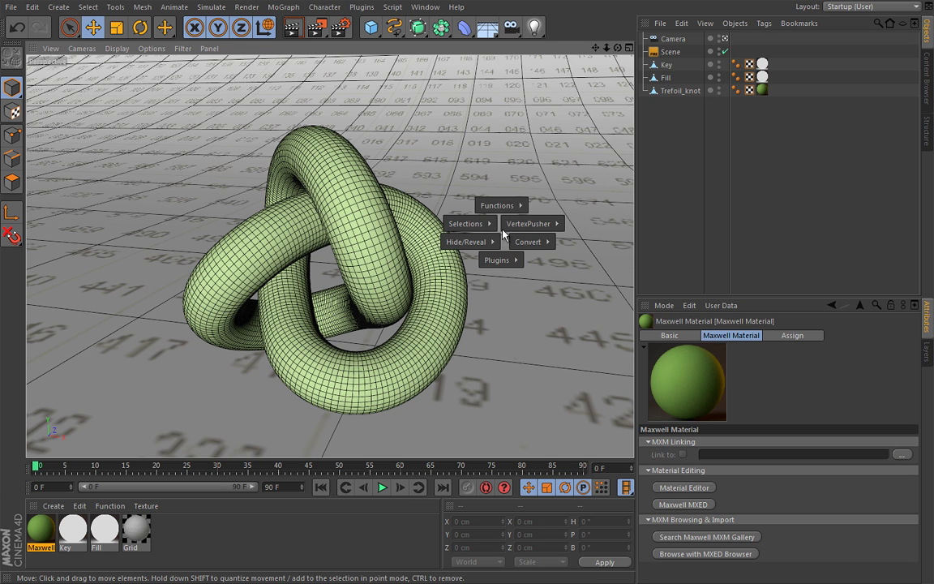
mouse_move(497, 205)
left_click(490, 100)
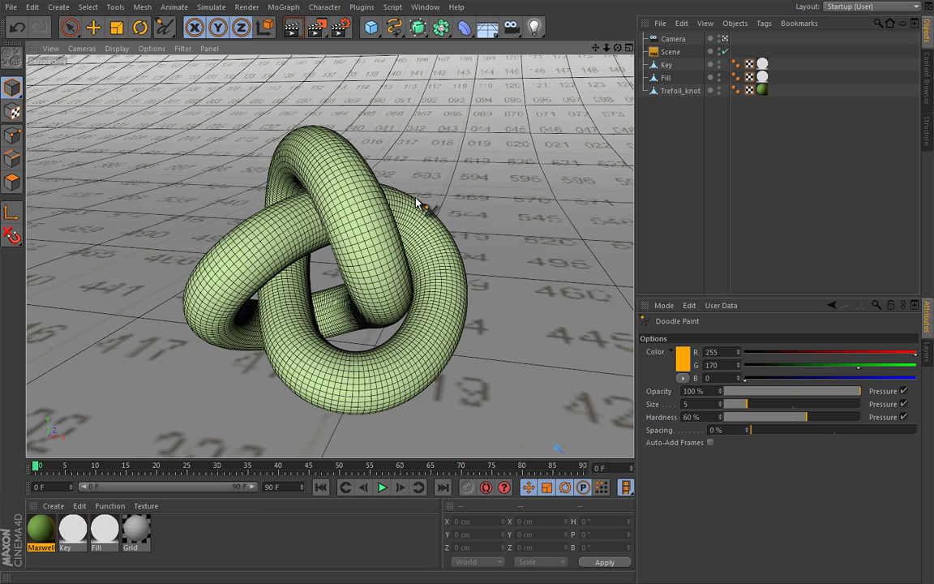
mouse_move(418, 195)
left_mouse_down()
mouse_move(444, 217)
mouse_move(473, 271)
left_mouse_up()
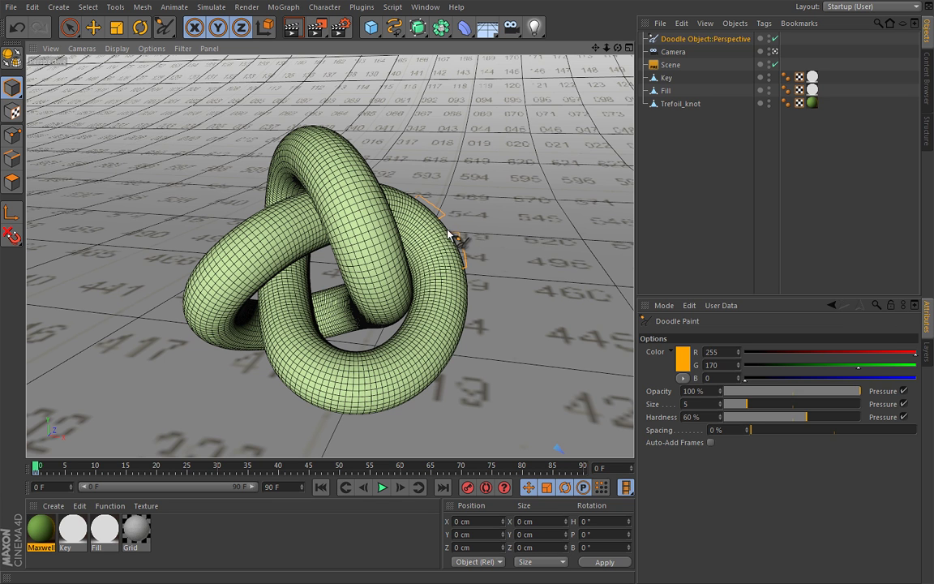
left_click_drag(476, 230, 486, 240)
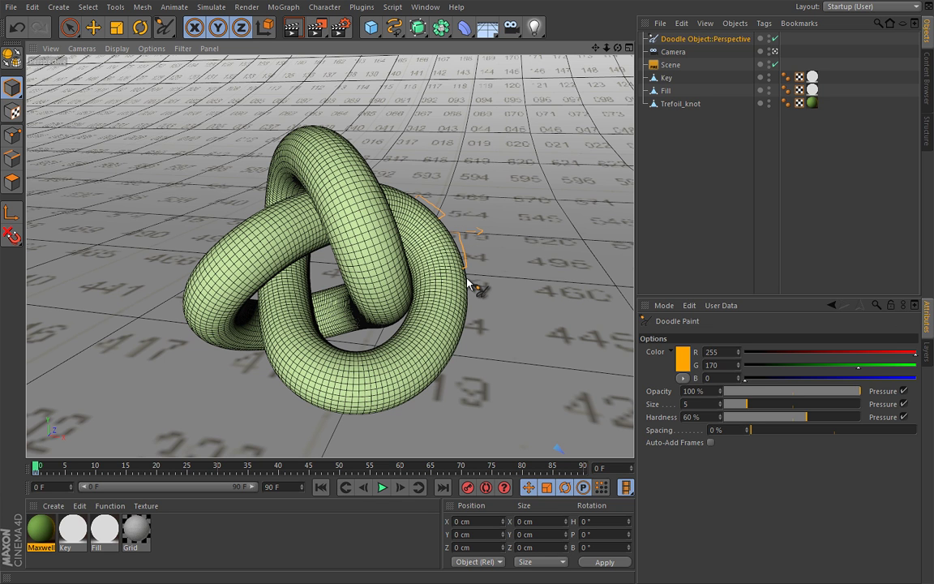
left_click_drag(469, 281, 462, 285)
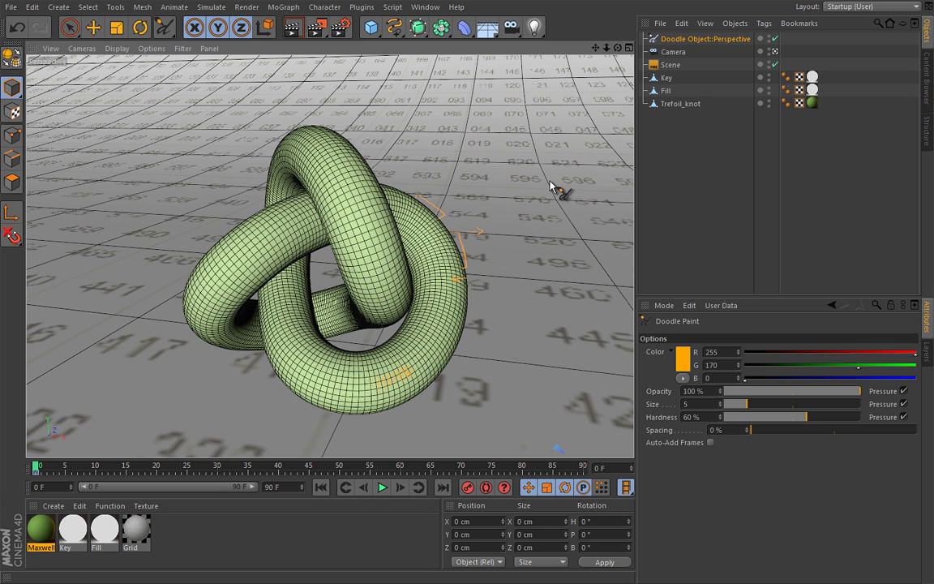
left_click(704, 39)
key("Delete")
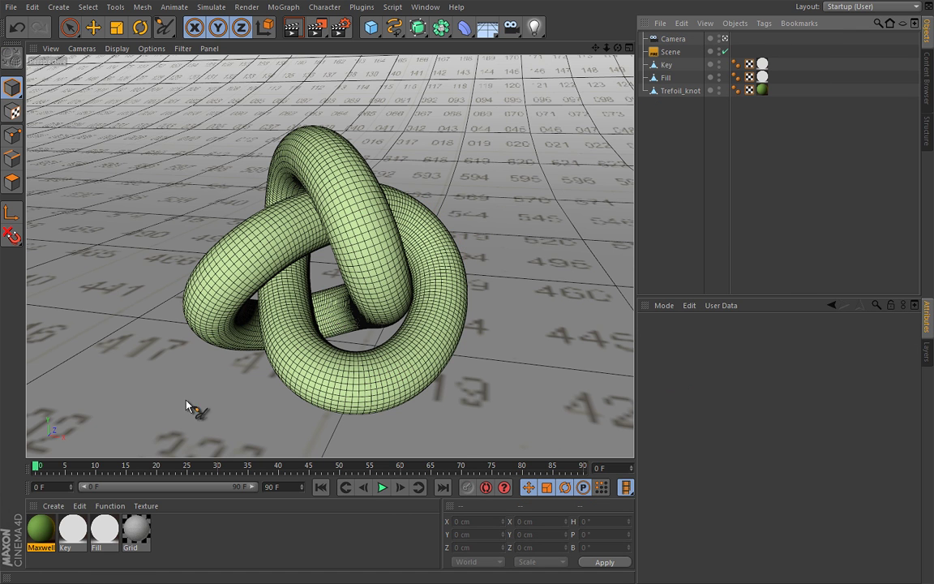
- Change the Maxwell material's Displacement Type from On The Fly to Pretesselated
double_click(41, 531)
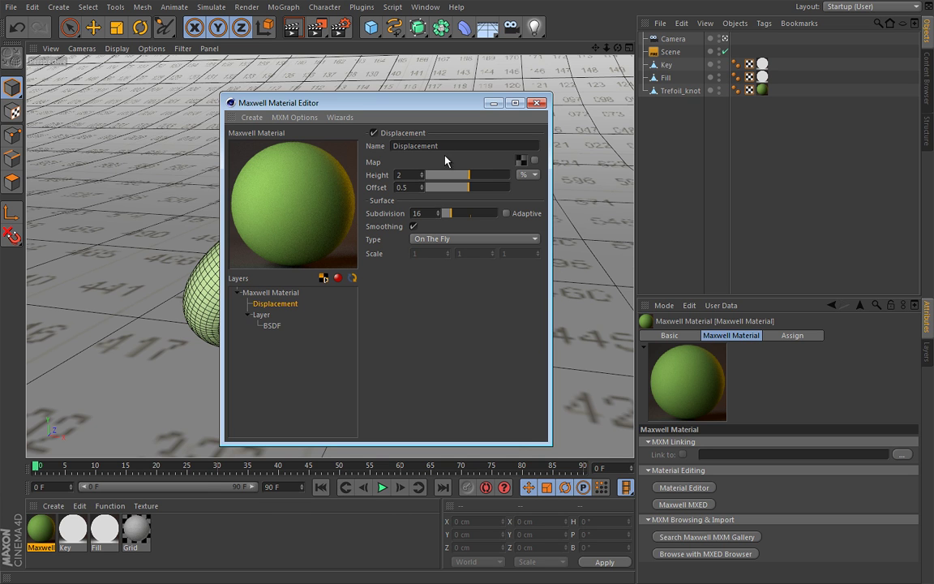
left_click(442, 240)
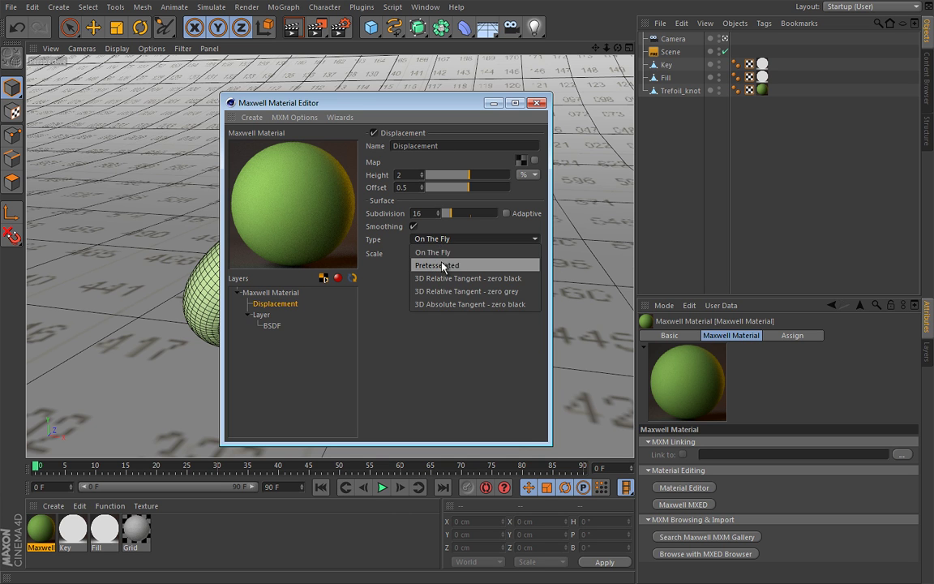
left_click(436, 265)
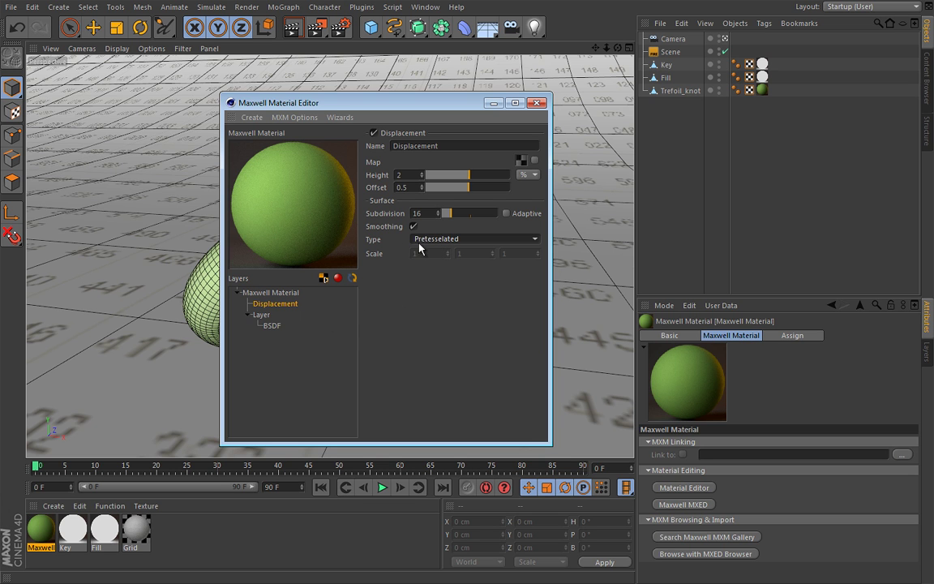
left_click_drag(436, 114, 746, 109)
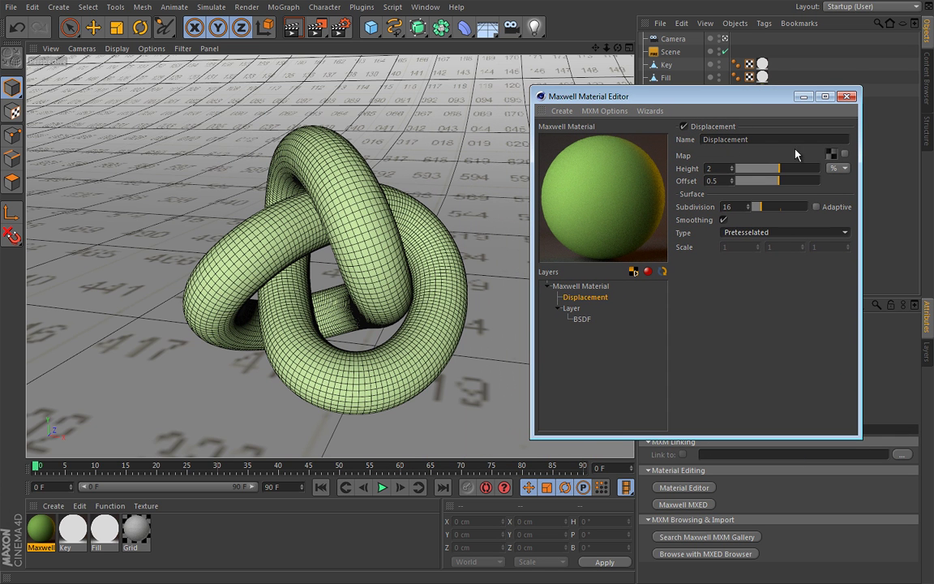
- Load checker.png as the Displacement layer's map texture
left_click(836, 154)
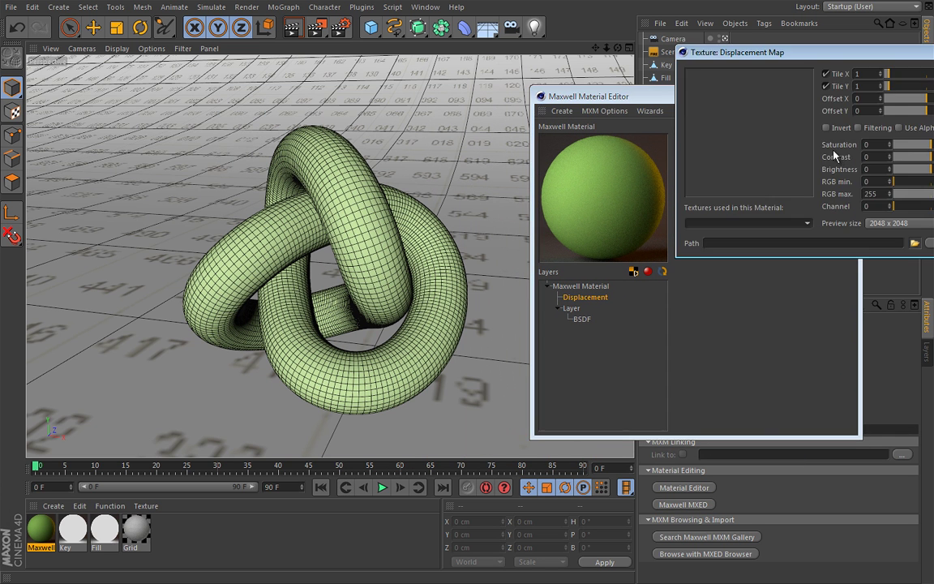
left_click(915, 242)
double_click(740, 218)
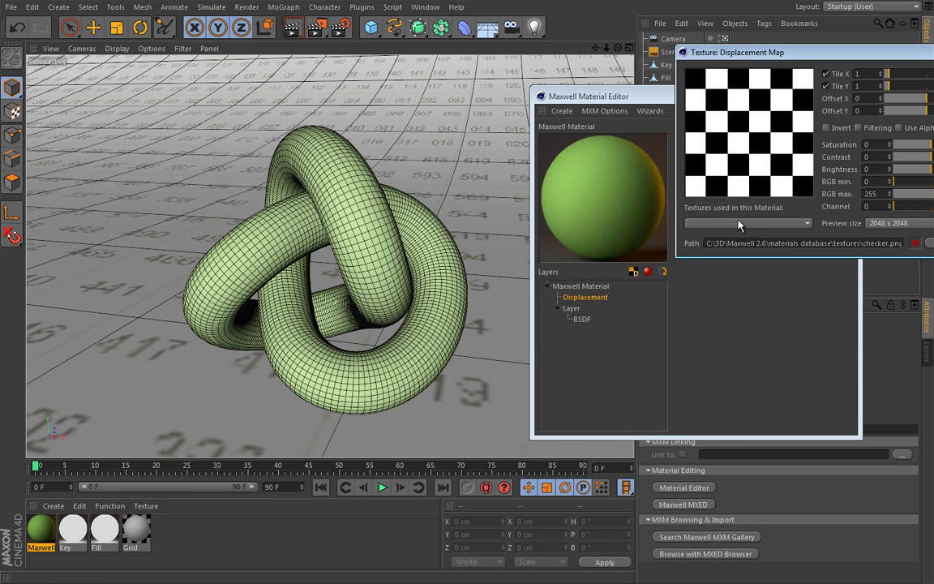
key("Escape")
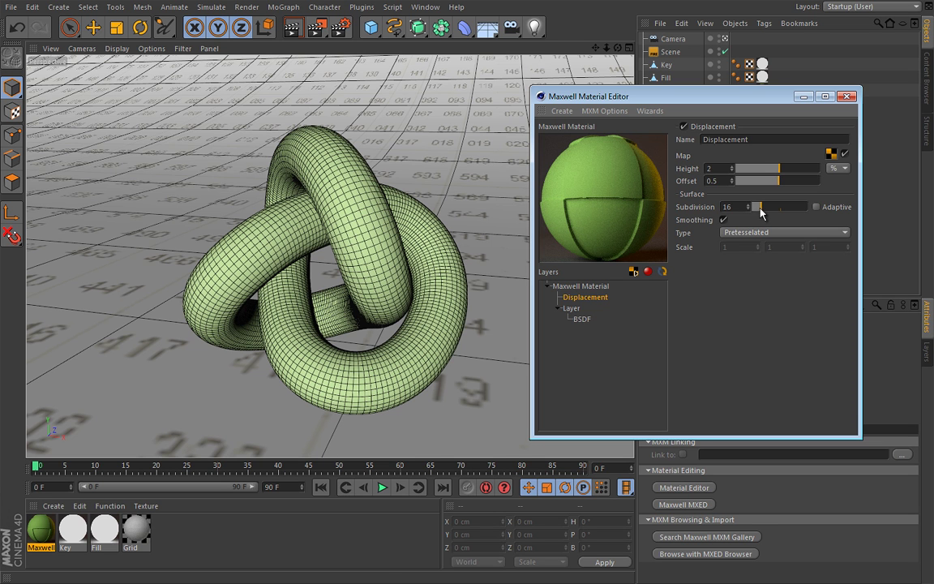
- Lower displacement Subdivision to 1 and recheck the map texture settings
mouse_move(760, 208)
left_mouse_down()
mouse_move(734, 207)
mouse_move(744, 215)
left_mouse_up()
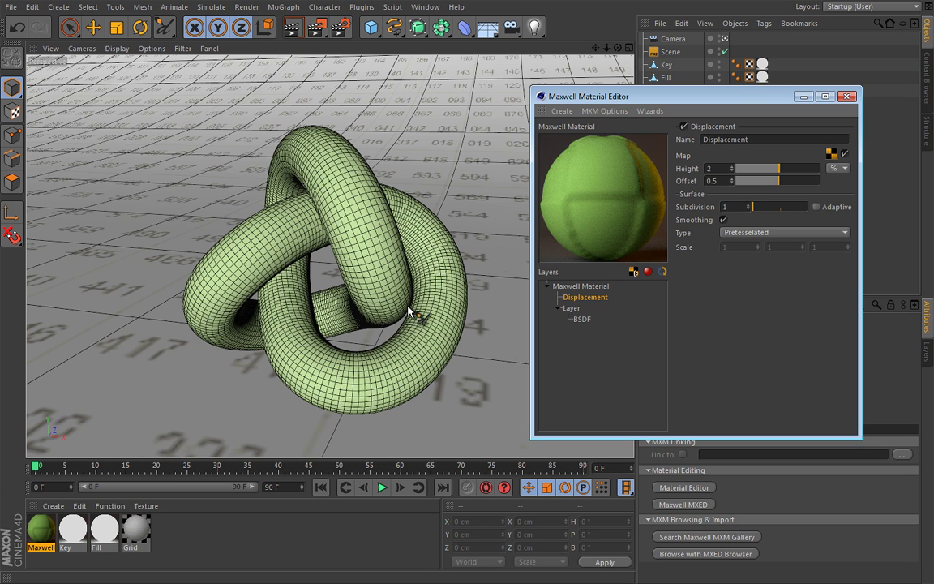
left_click_drag(573, 214, 478, 205)
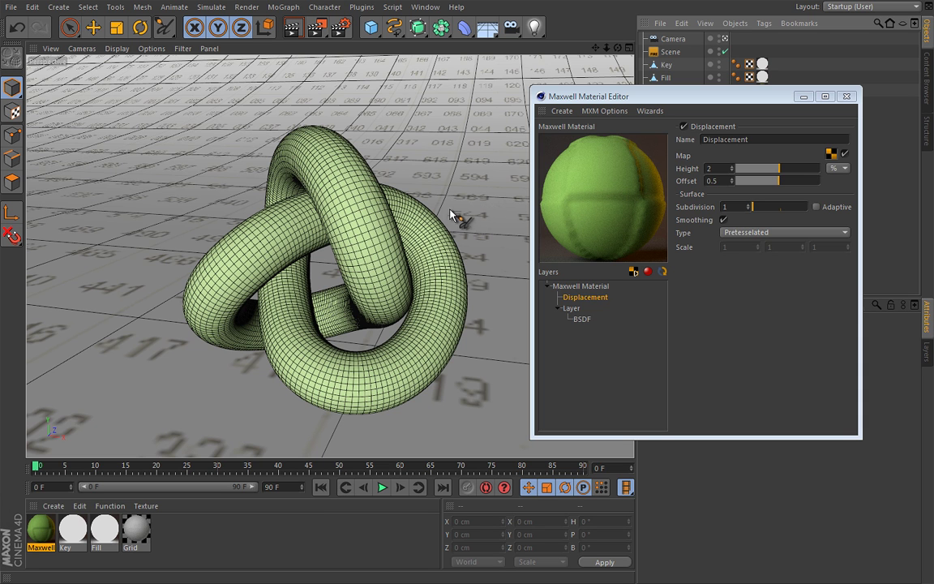
left_click(744, 153)
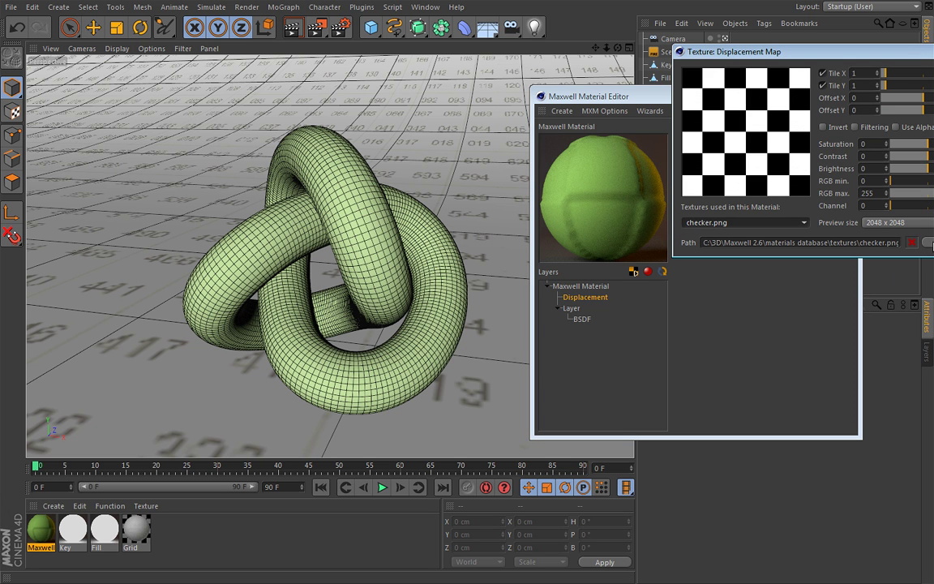
left_click(650, 171)
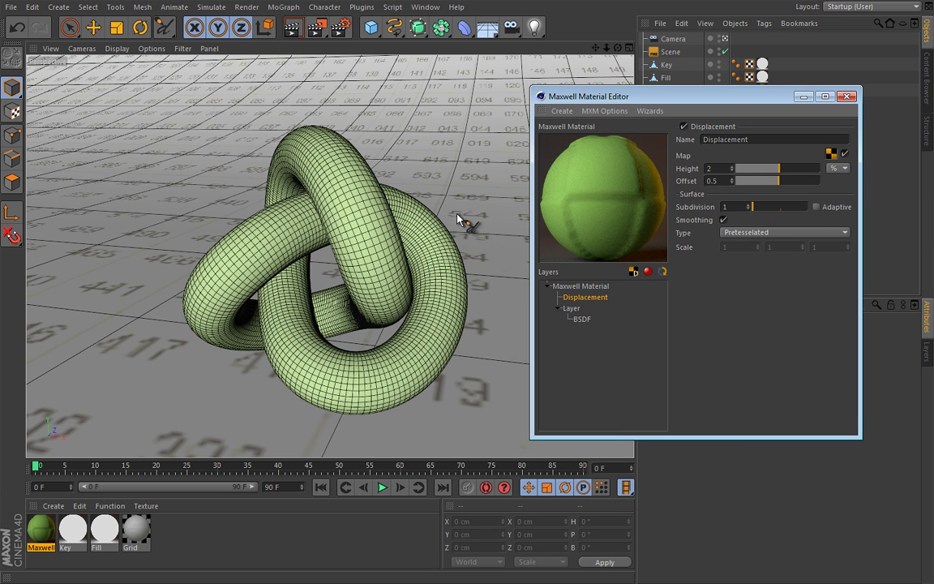
- Sketch an orange arrow out from the knot's edge and keep the Height unit at %
mouse_move(458, 217)
left_mouse_down()
mouse_move(444, 230)
mouse_move(454, 241)
mouse_move(446, 228)
mouse_move(454, 235)
mouse_move(498, 206)
mouse_move(503, 214)
left_mouse_up()
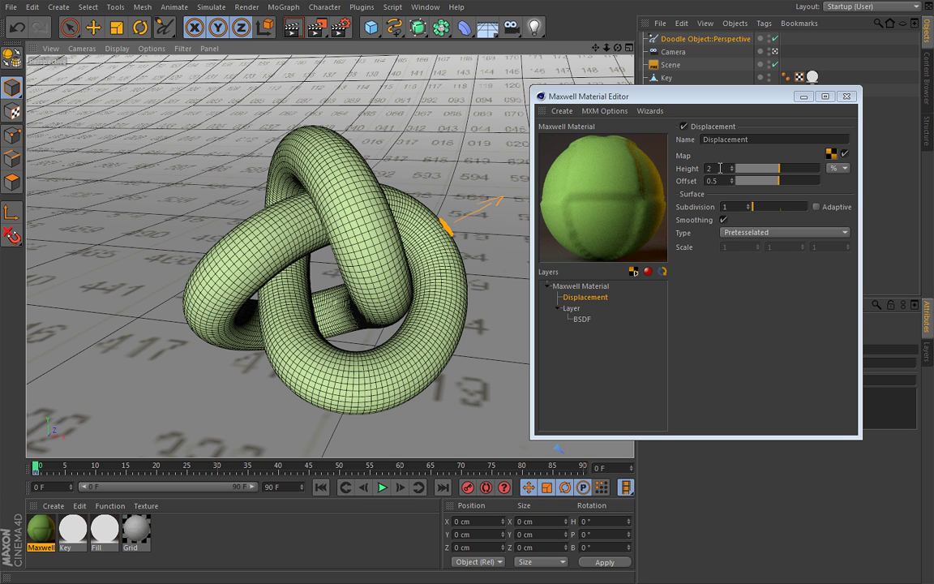
mouse_move(719, 162)
left_mouse_down()
mouse_move(678, 172)
mouse_move(718, 174)
mouse_move(722, 187)
mouse_move(718, 180)
left_mouse_up()
key("Escape")
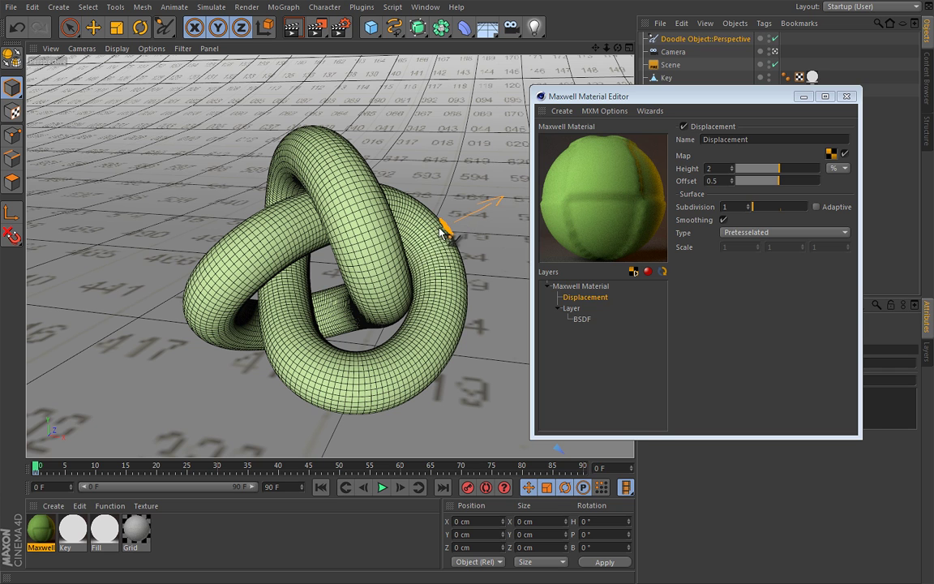
left_click(844, 169)
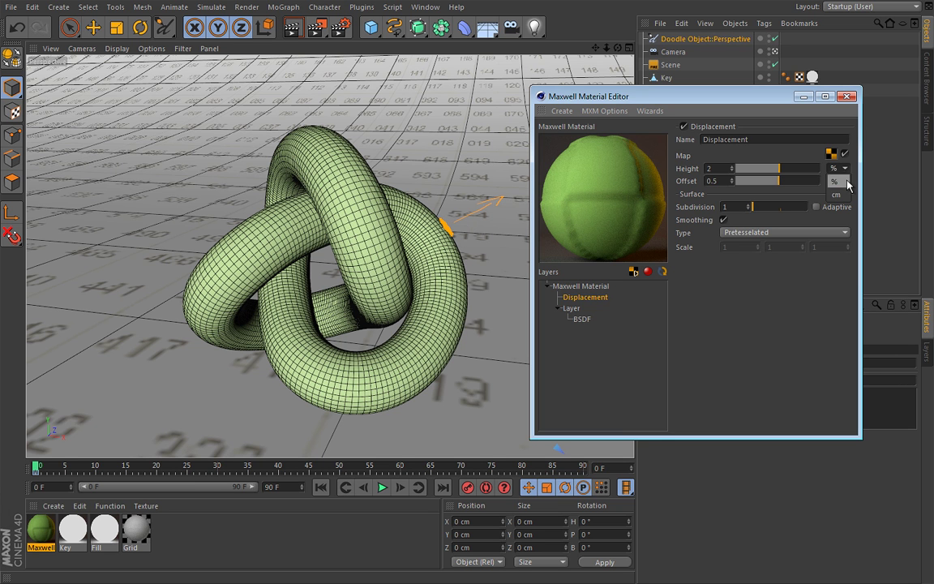
left_click(853, 175)
- Add BLACK/WHITE doodle labels and arrows, close the material editor, and select the Doodle object
mouse_move(457, 232)
left_mouse_down()
mouse_move(507, 197)
mouse_move(480, 231)
mouse_move(501, 221)
mouse_move(499, 236)
mouse_move(514, 217)
mouse_move(509, 209)
mouse_move(444, 221)
mouse_move(494, 192)
mouse_move(433, 227)
mouse_move(501, 190)
mouse_move(455, 216)
mouse_move(465, 237)
mouse_move(457, 241)
mouse_move(472, 258)
mouse_move(458, 241)
mouse_move(487, 261)
left_mouse_up()
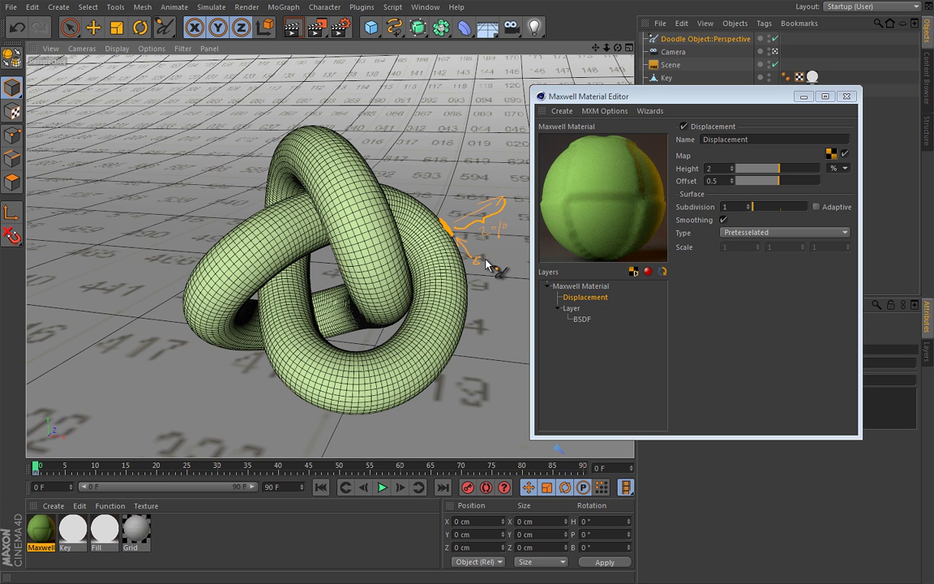
left_click(848, 95)
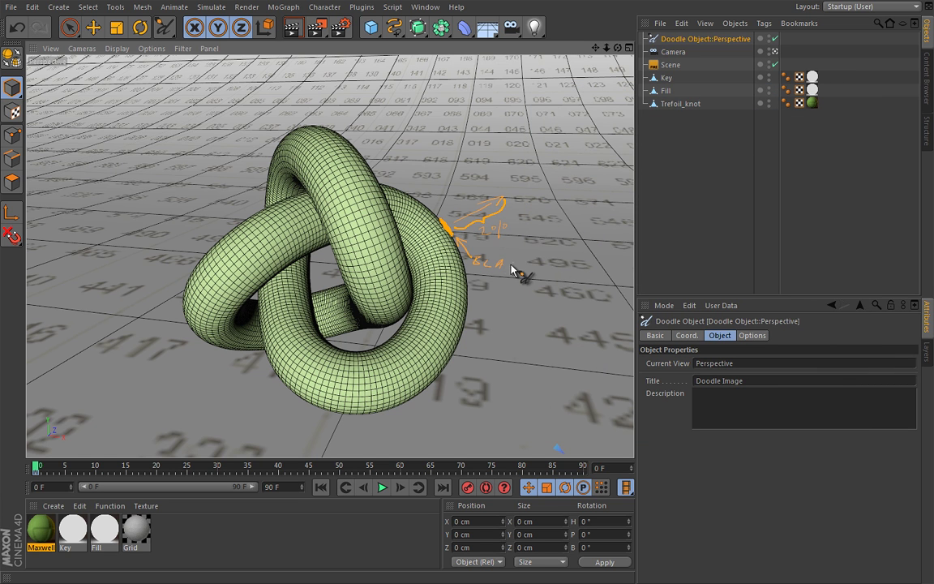
left_click_drag(512, 268, 523, 276)
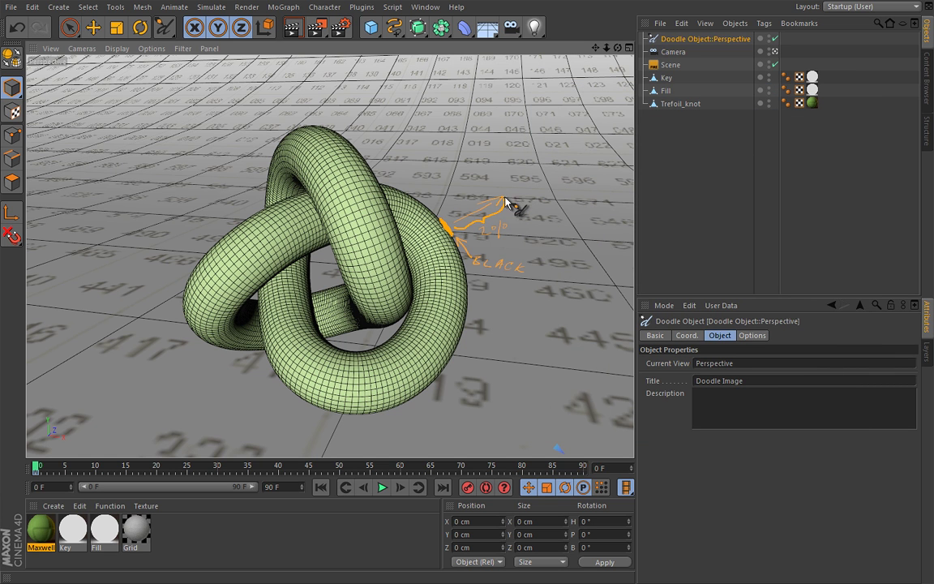
left_click_drag(497, 197, 484, 218)
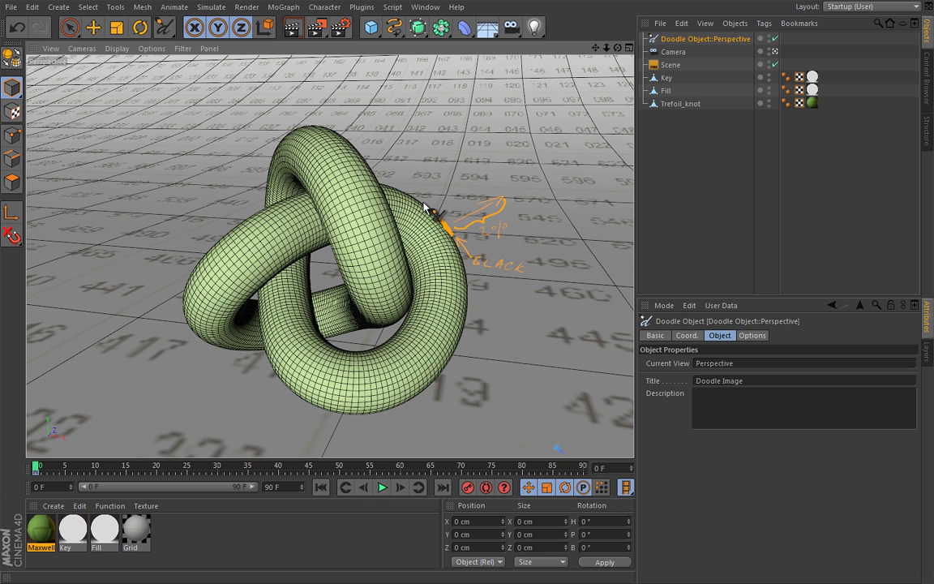
mouse_move(423, 207)
left_mouse_down()
mouse_move(434, 212)
mouse_move(476, 186)
left_mouse_up()
mouse_move(444, 193)
left_mouse_down()
mouse_move(501, 180)
mouse_move(487, 188)
mouse_move(542, 182)
mouse_move(573, 193)
mouse_move(580, 184)
left_mouse_up()
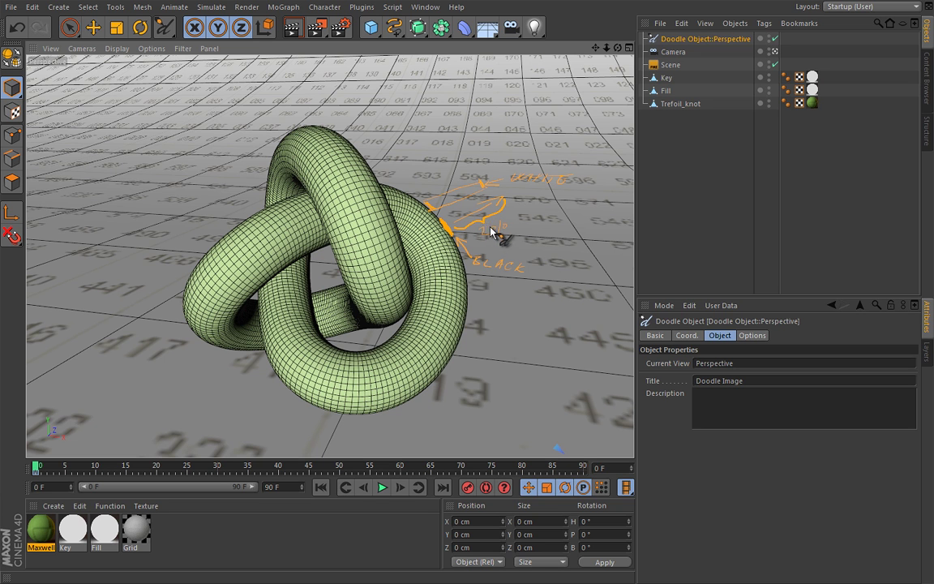
mouse_move(490, 228)
left_mouse_down()
mouse_move(438, 236)
mouse_move(470, 243)
mouse_move(505, 226)
left_mouse_up()
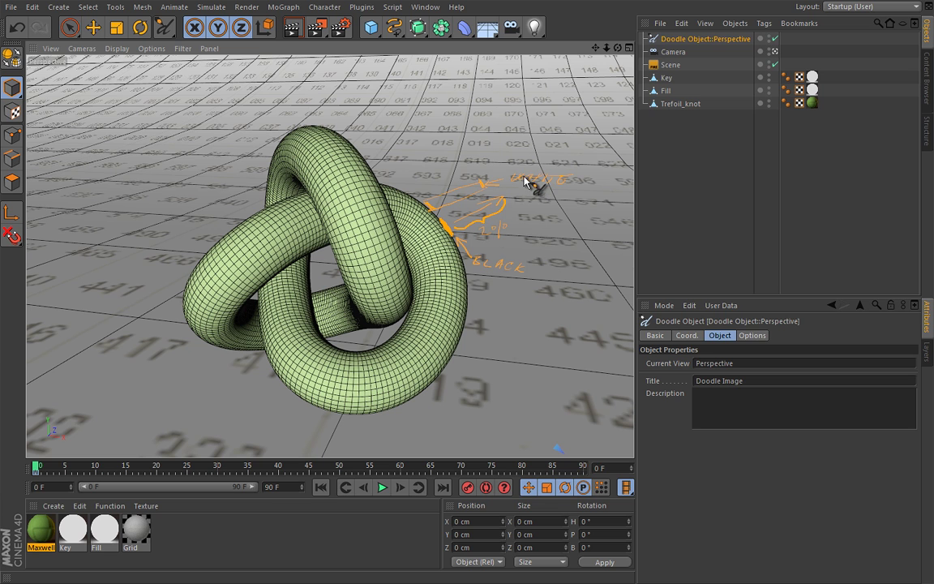
left_click(703, 38)
- Delete the doodle and set checker.png as the material's viewport preview map
key("Delete")
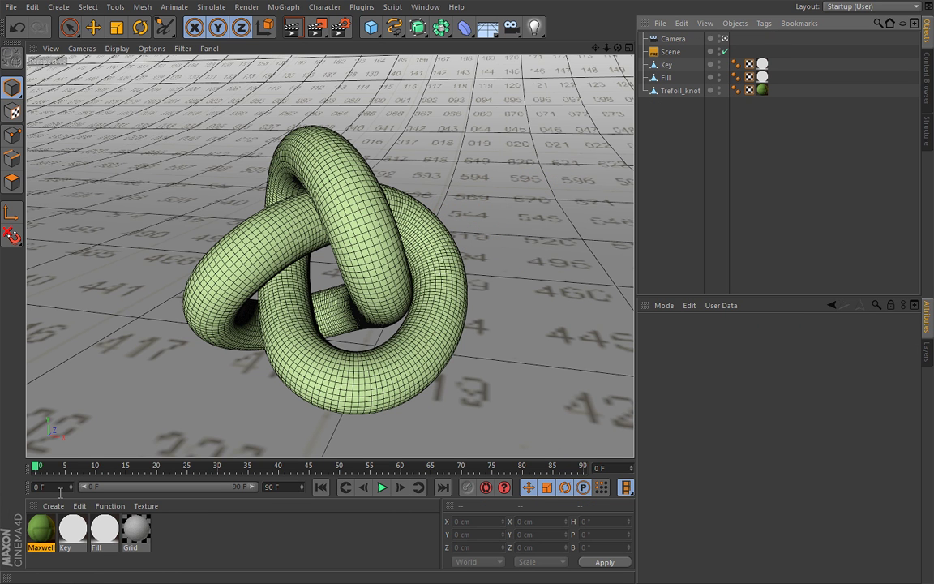
double_click(40, 529)
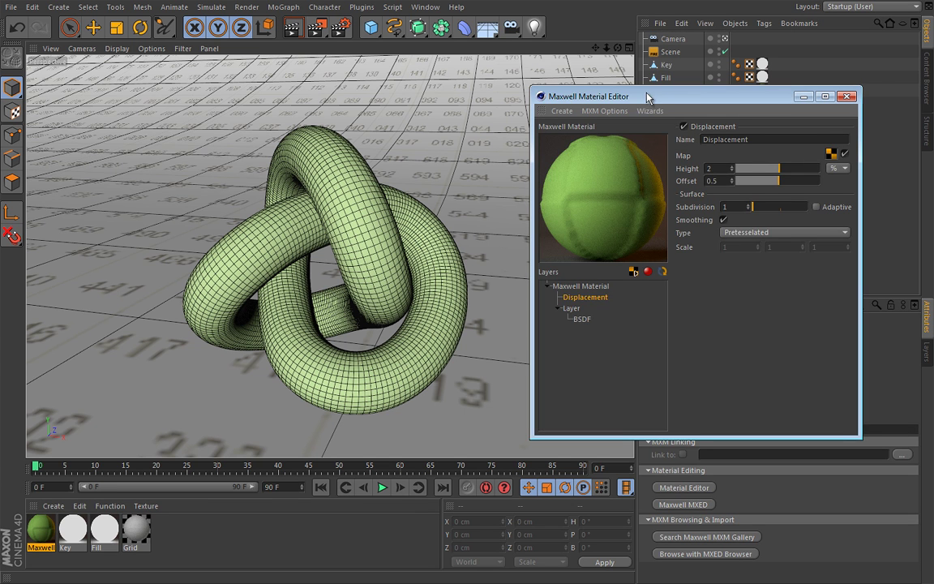
left_click_drag(648, 98, 674, 73)
left_click(660, 247)
left_click(677, 255)
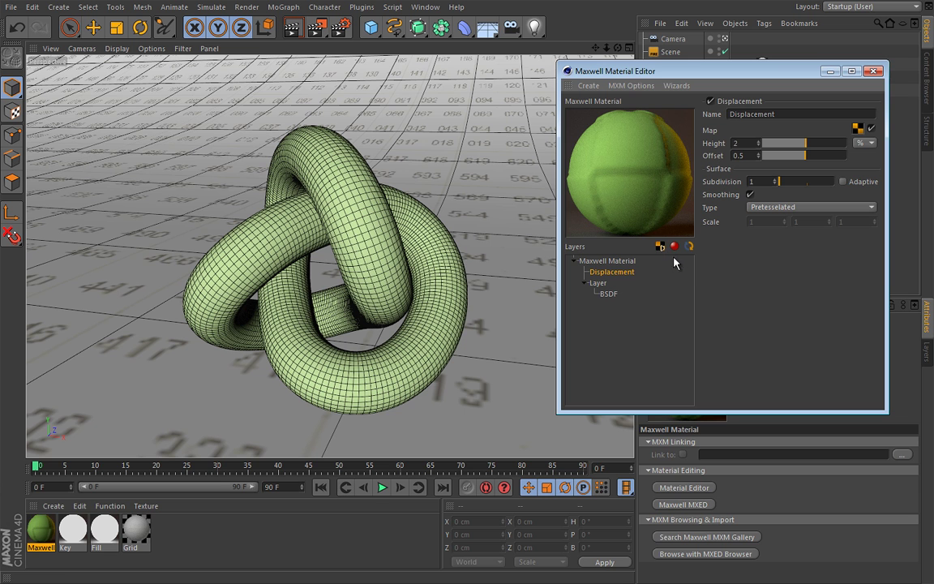
left_click(872, 71)
- Inspect the checker-textured knot, marking two spots, then delete the marks
left_click(680, 90)
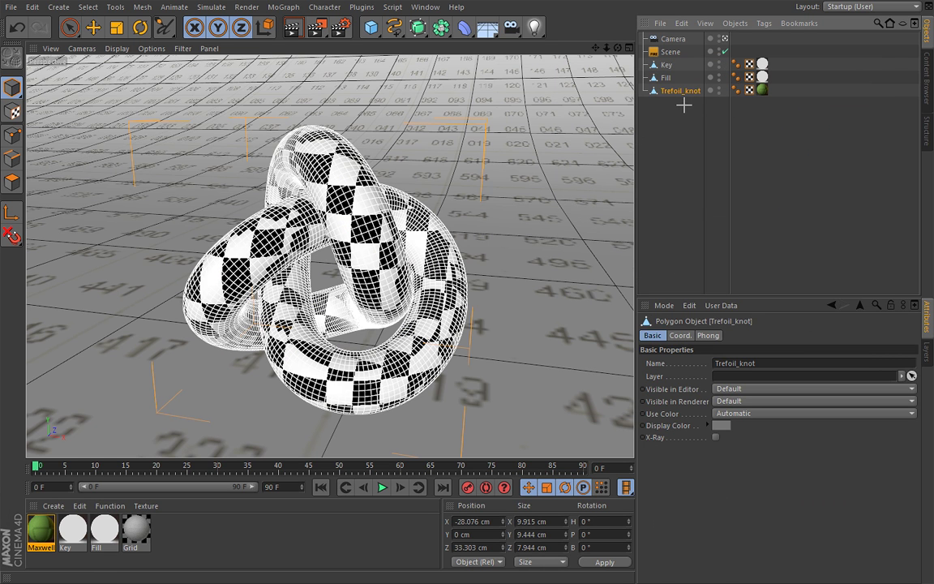
left_click(650, 150)
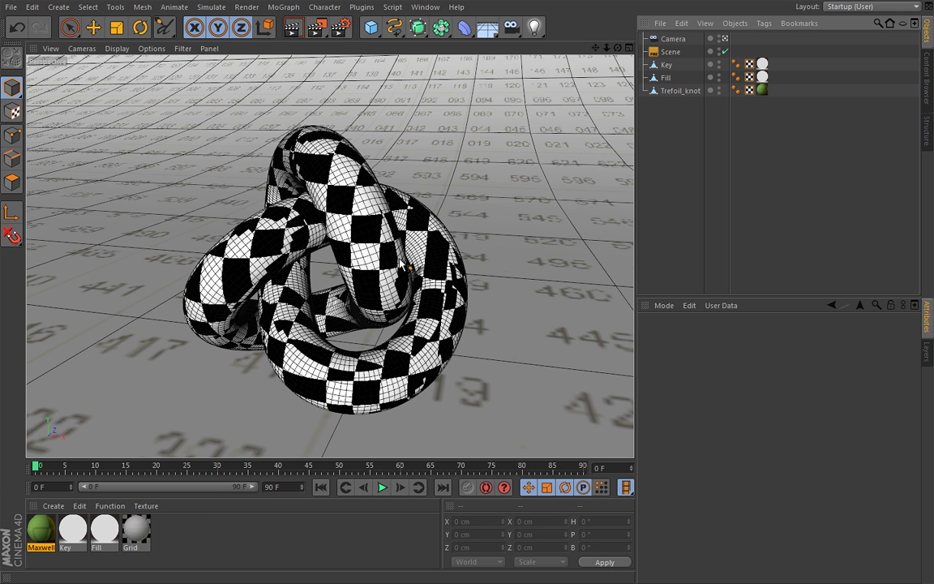
left_click(368, 199)
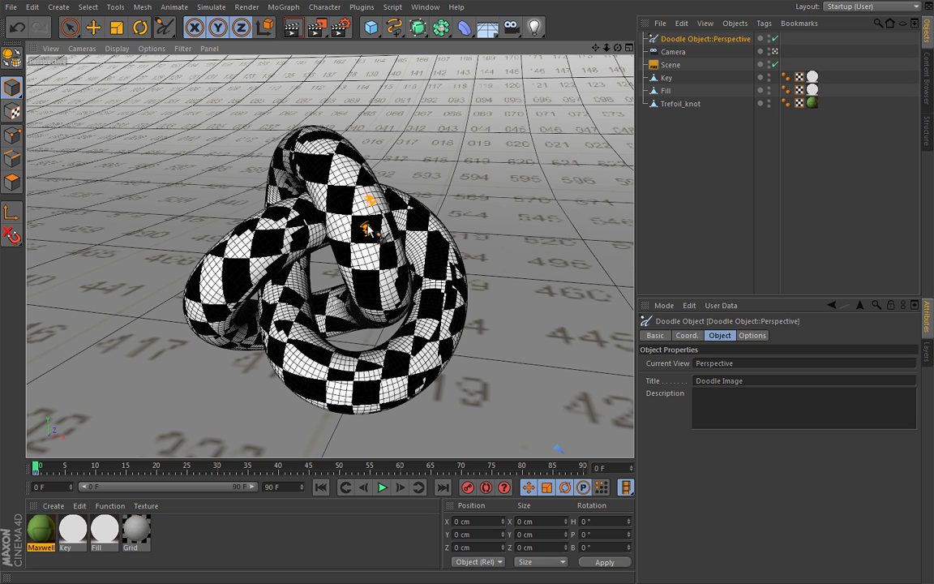
left_click(366, 231)
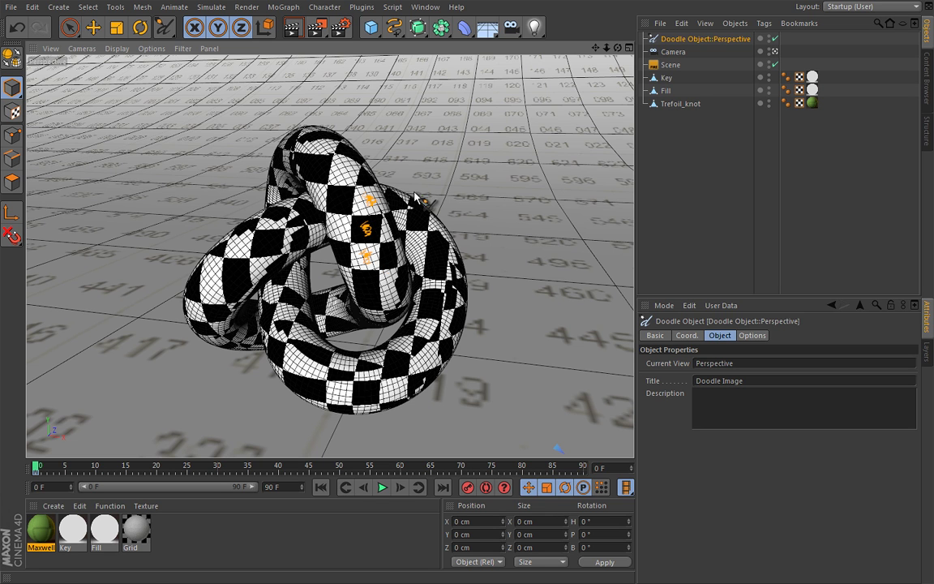
key("Delete")
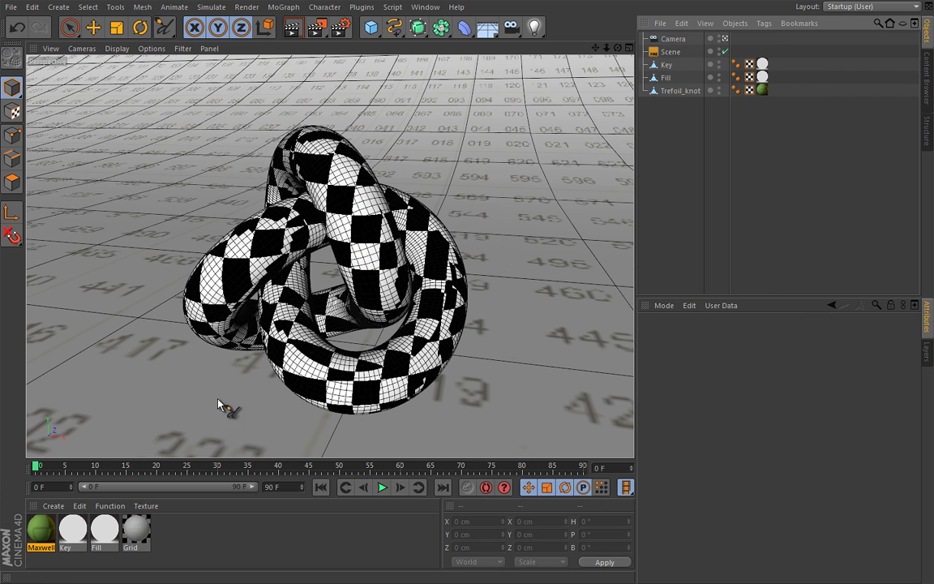
- Preview the knot in Maxwell Fire at Subdivision 1, then close the preview
double_click(41, 529)
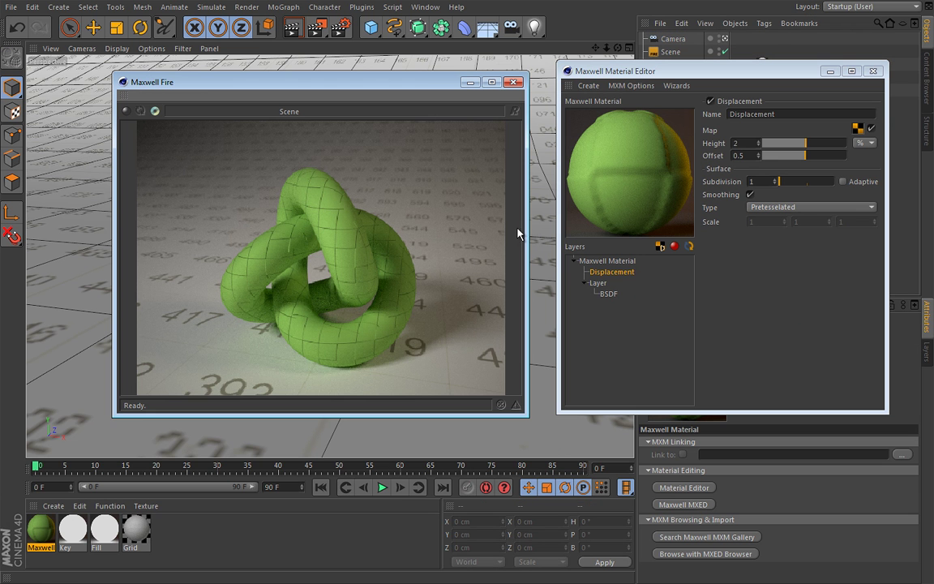
left_click(126, 111)
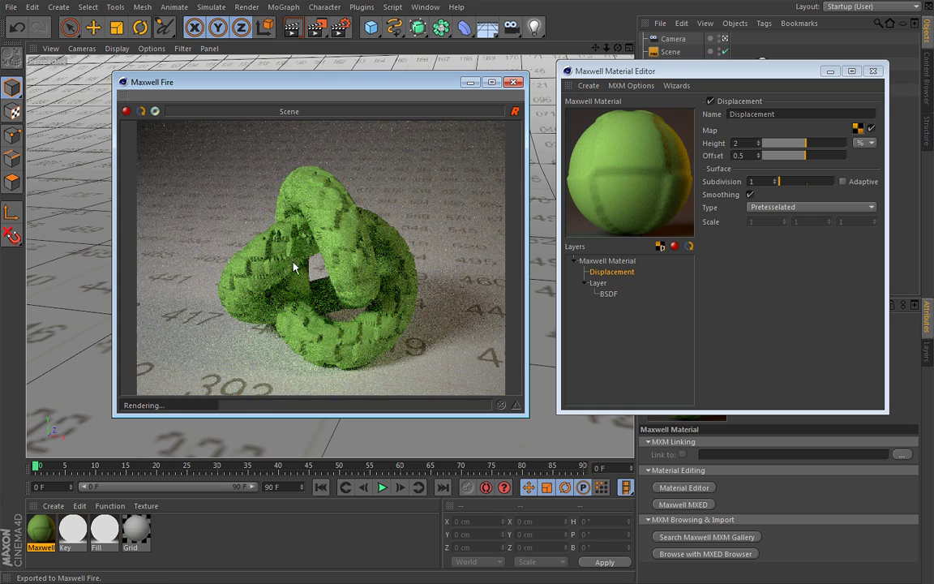
left_click_drag(435, 90, 788, 106)
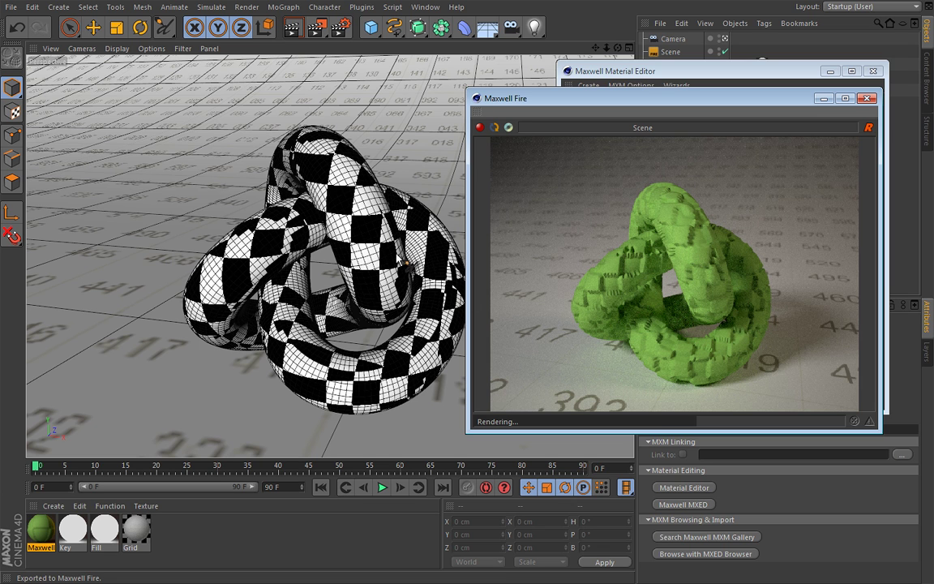
left_click(479, 127)
left_click(867, 98)
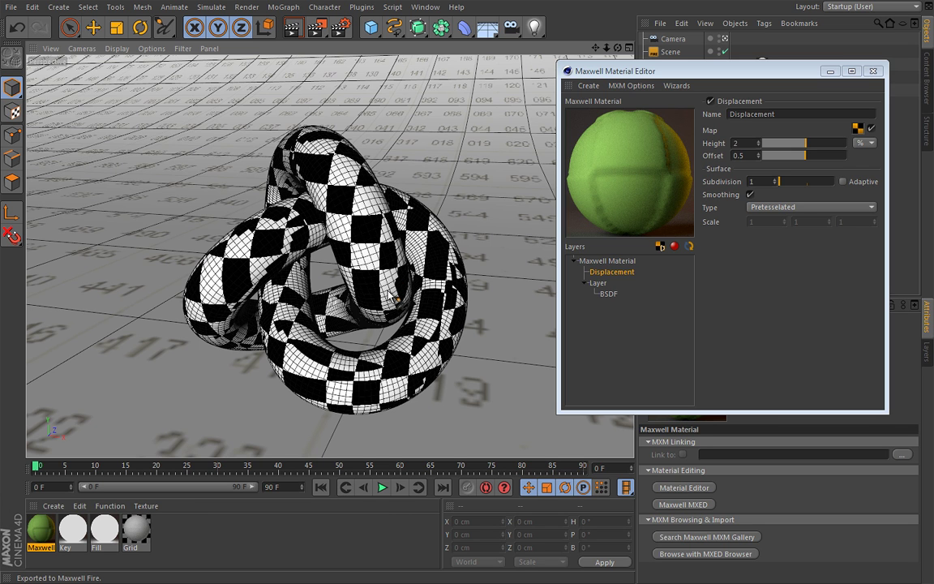
- Set displacement Subdivision to 2 and rerun the Maxwell Fire preview
double_click(760, 181)
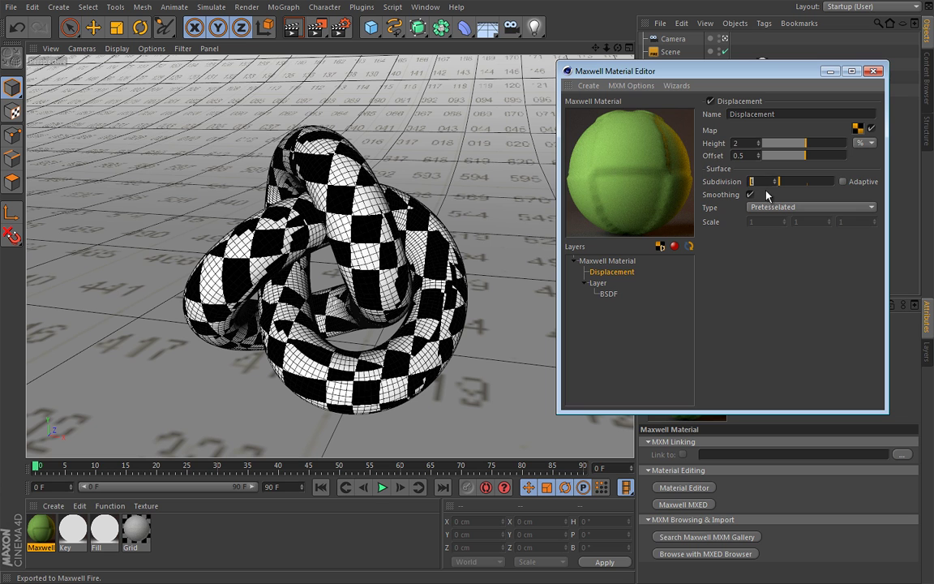
key("Return")
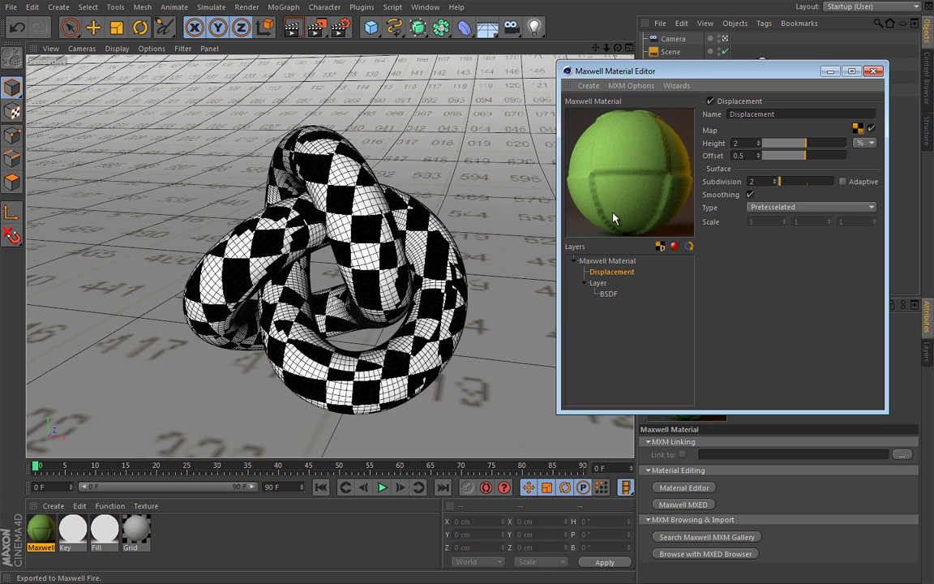
left_click(497, 127)
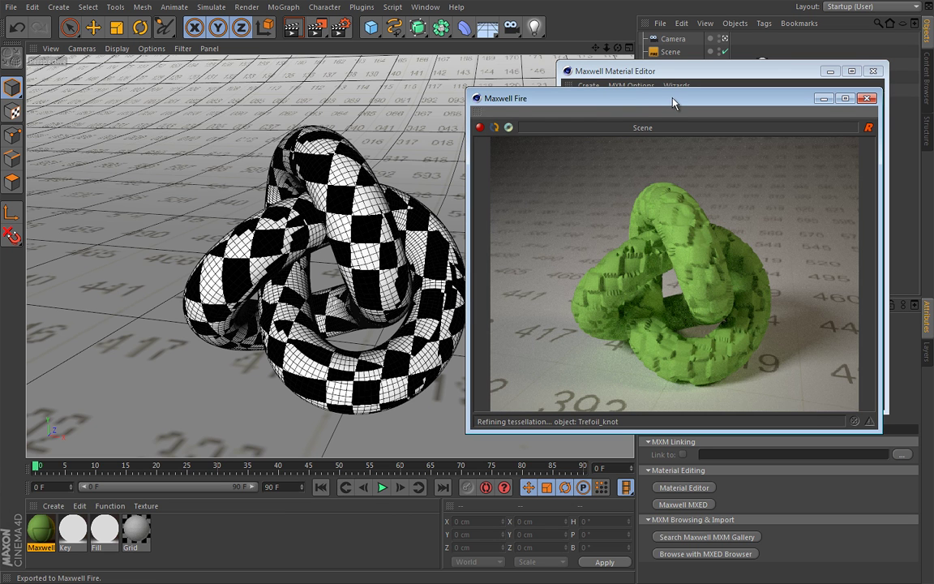
left_click_drag(678, 102, 281, 78)
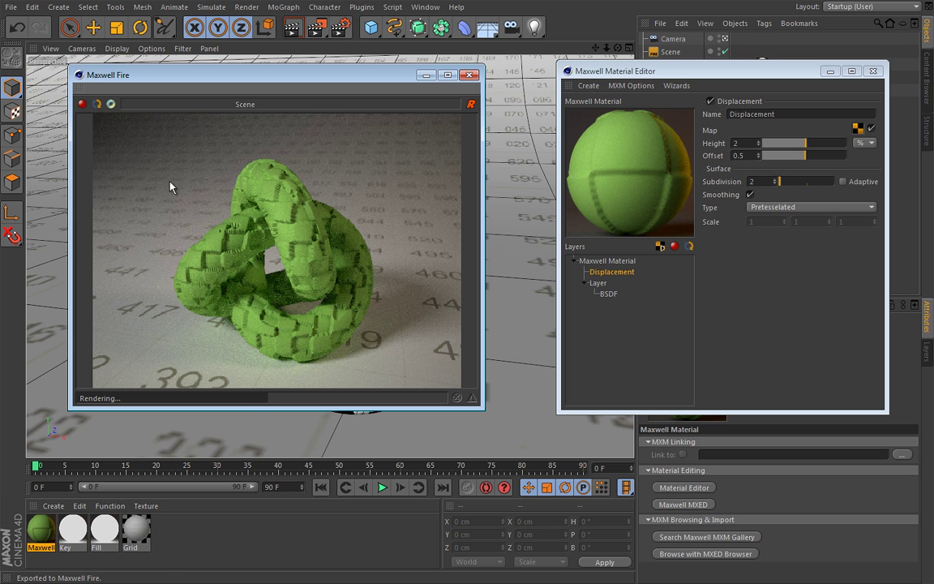
- Set displacement Subdivision to 4 and refresh the Maxwell Fire preview
left_click(82, 105)
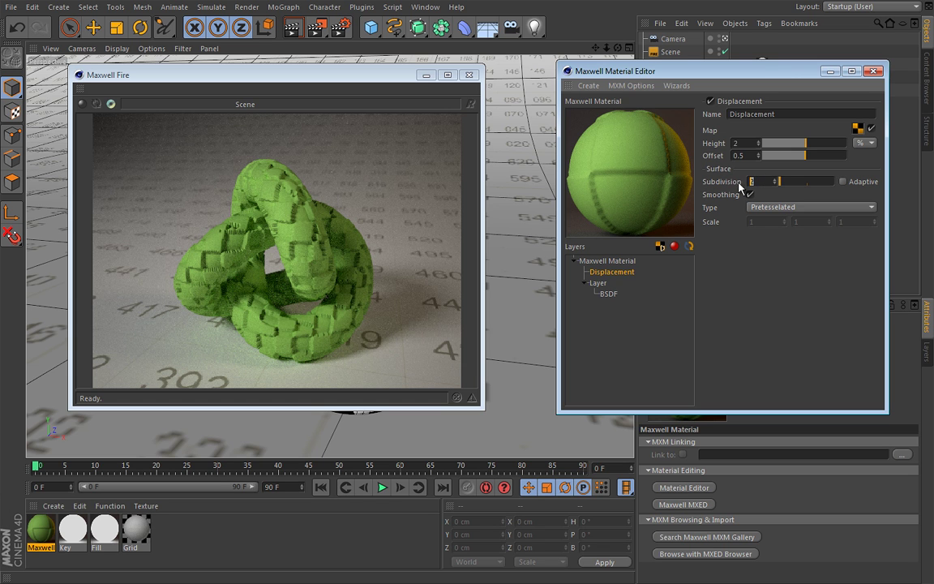
type("4")
key("Return")
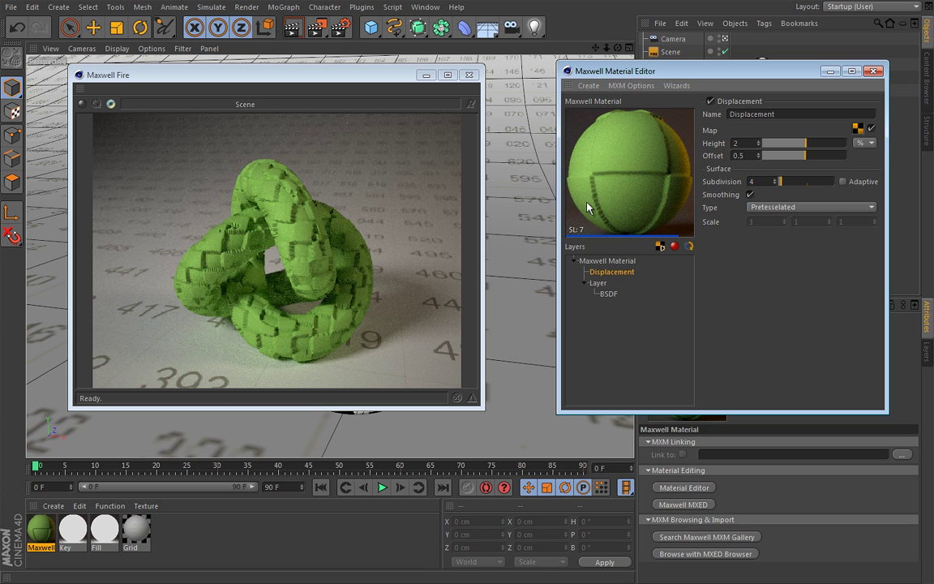
left_click(84, 104)
left_click(96, 105)
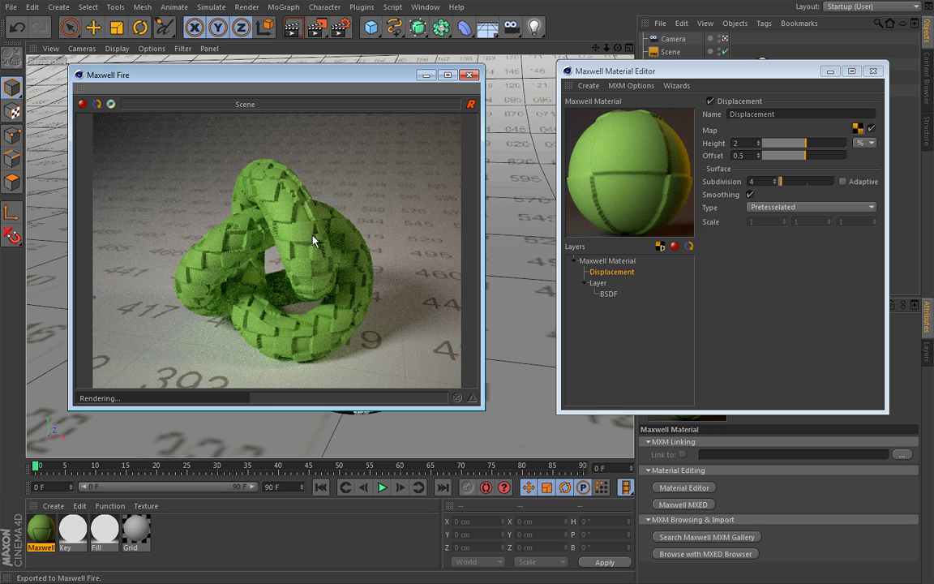
- Stop and close the Maxwell Fire preview, then set Subdivision to 10
left_click(82, 103)
left_click(470, 76)
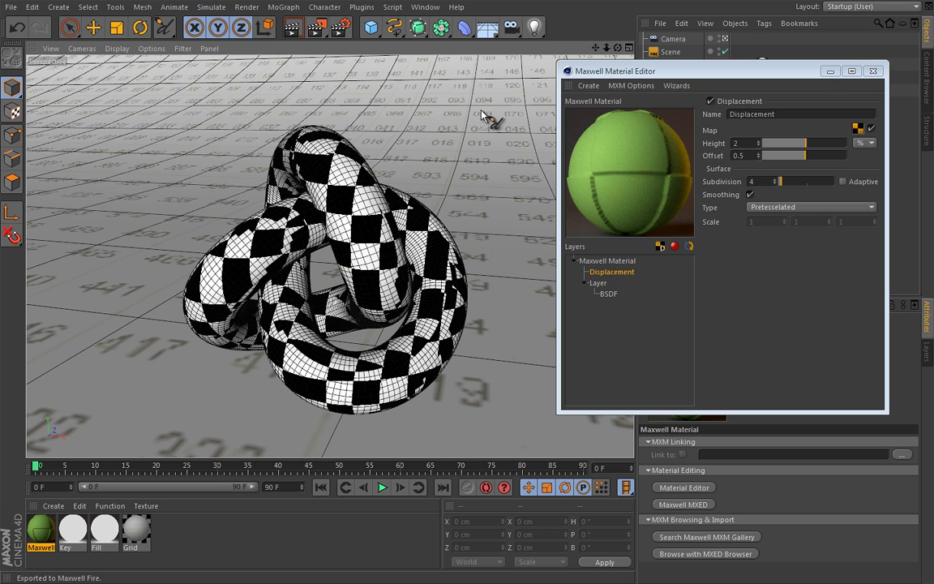
double_click(764, 180)
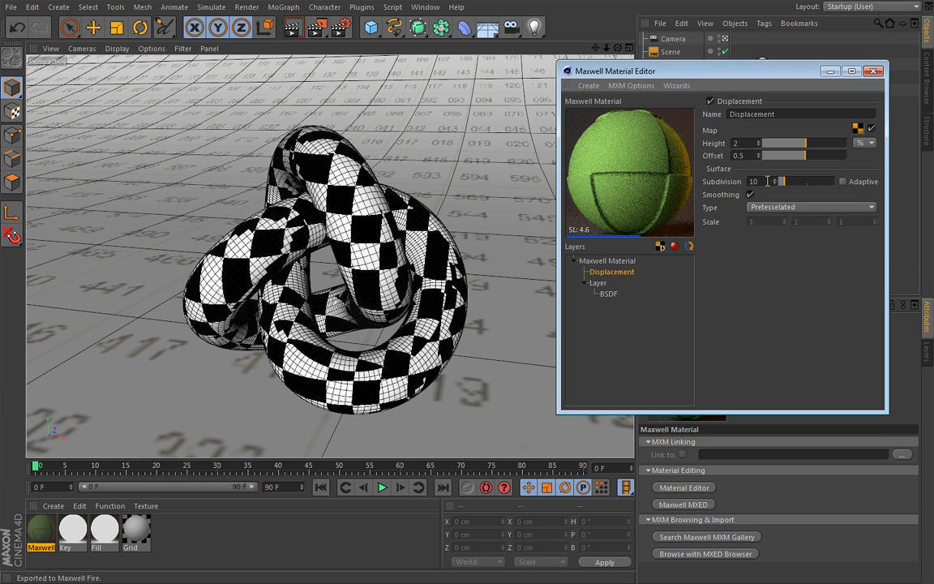
- Close the material editor and render the scene in Maxwell Render with Shift+R
left_click(874, 70)
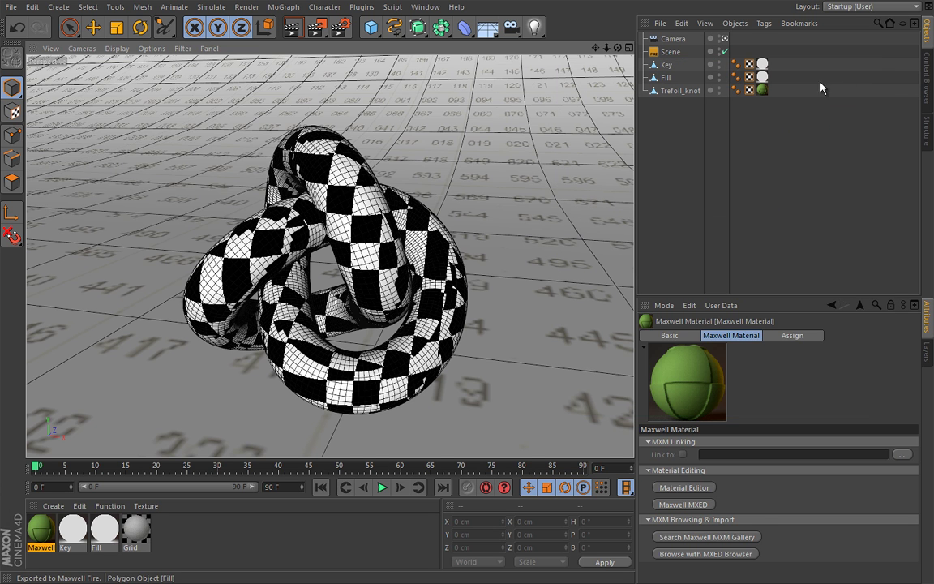
left_click(671, 51)
key("shift+r")
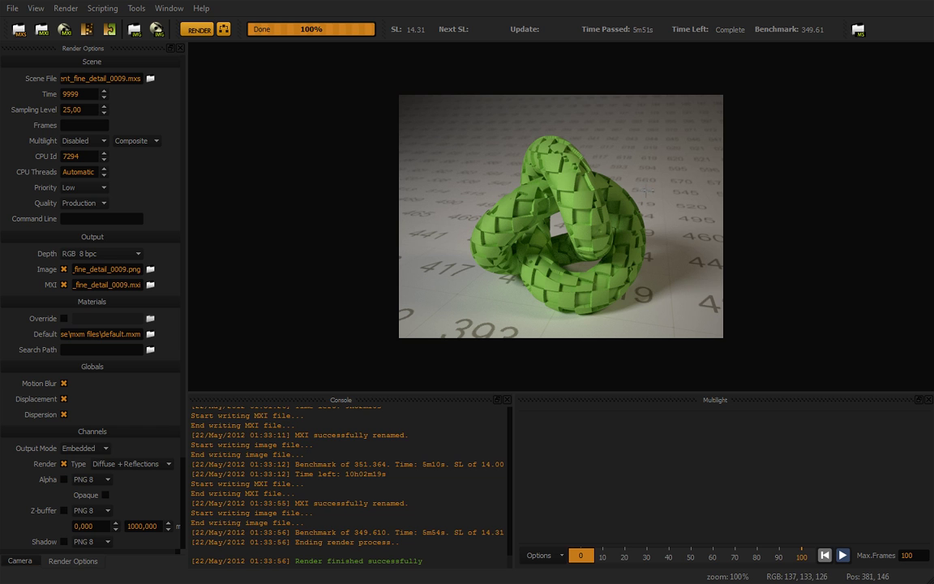
- Inspect the finer displacement detail on the rendered knot, then reopen the Maxwell material in Cinema 4D
left_click(577, 154)
left_click(555, 271)
left_click_drag(541, 135, 574, 148)
key("Escape")
left_click(931, 2)
double_click(56, 526)
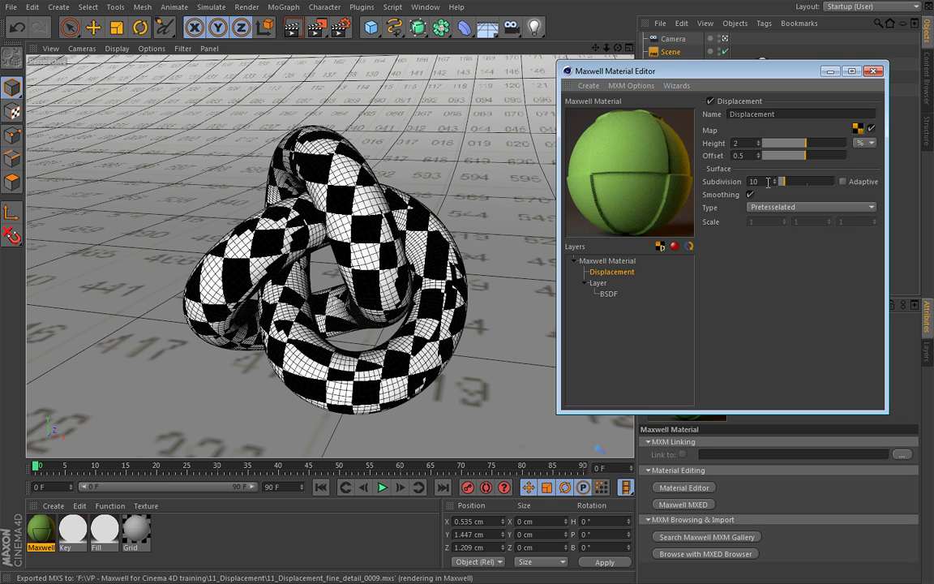
- Set the displacement Subdivision to 16 and review the BSDF layer settings
double_click(768, 181)
type("16")
left_click(612, 295)
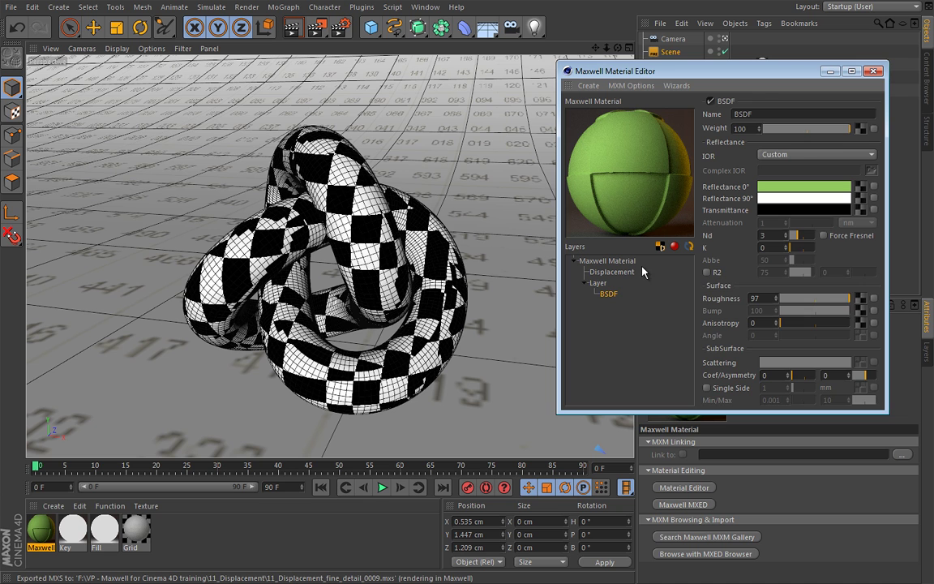
left_click(612, 272)
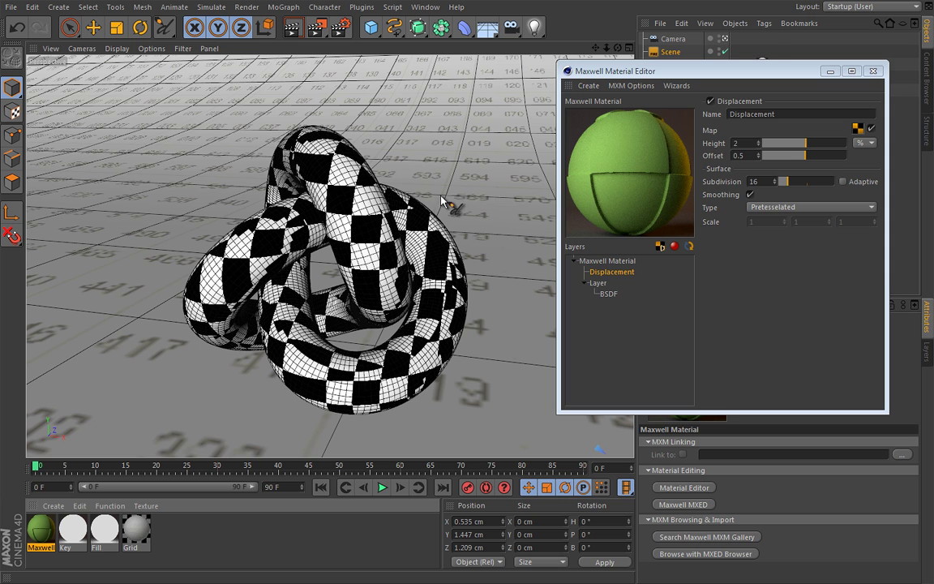
mouse_move(427, 248)
left_mouse_down()
mouse_move(445, 236)
mouse_move(442, 258)
left_mouse_up()
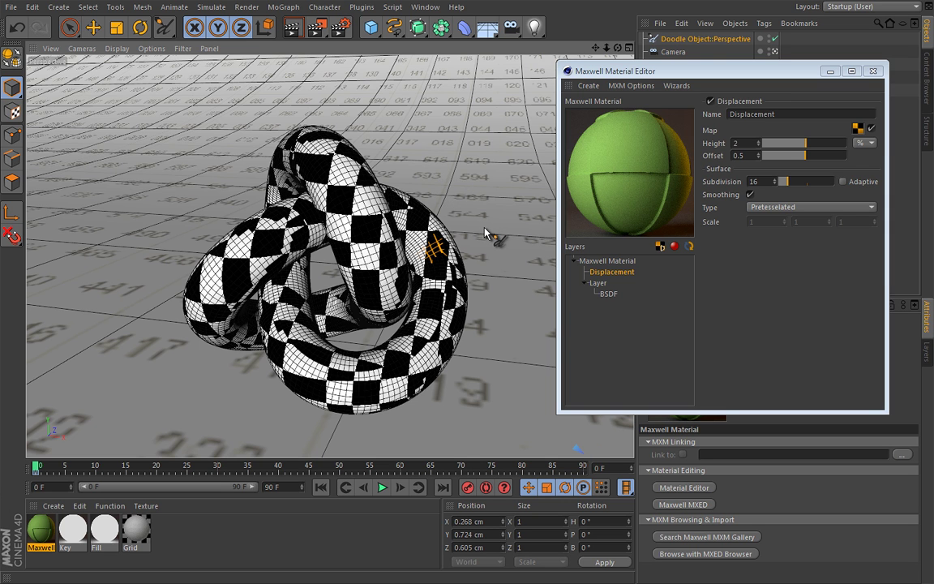
key("Delete")
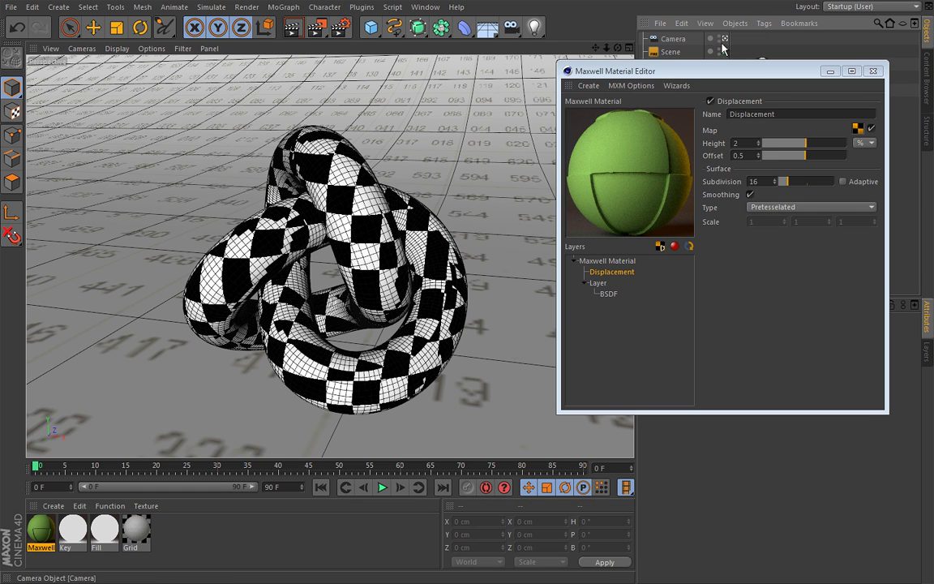
- Change the displacement type from Pretesselated to On The Fly
left_click(773, 209)
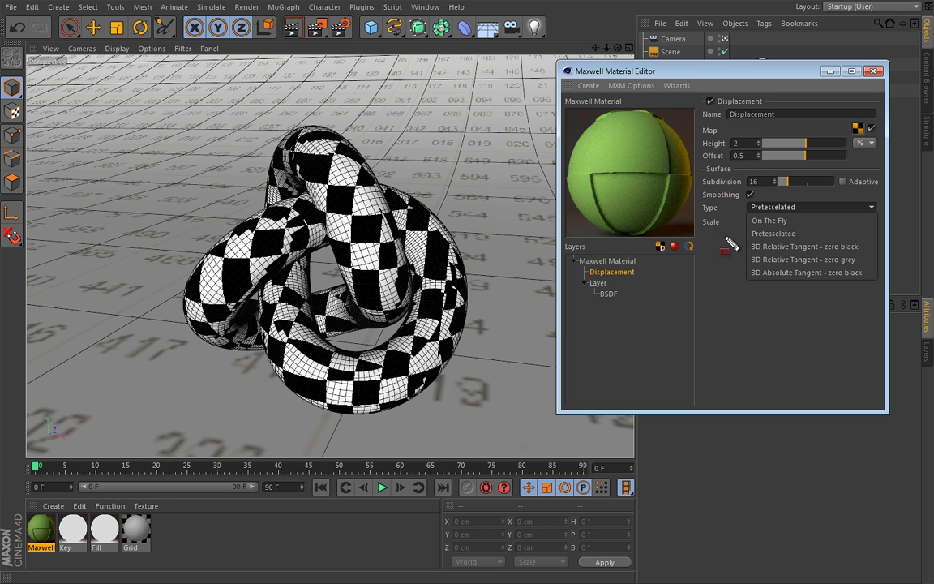
left_click_drag(741, 241, 869, 280)
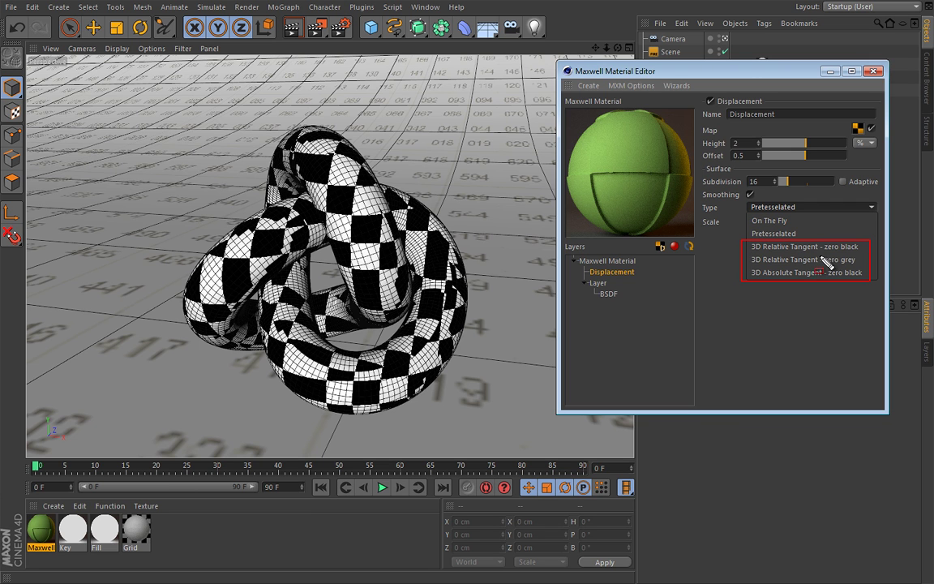
key("Escape")
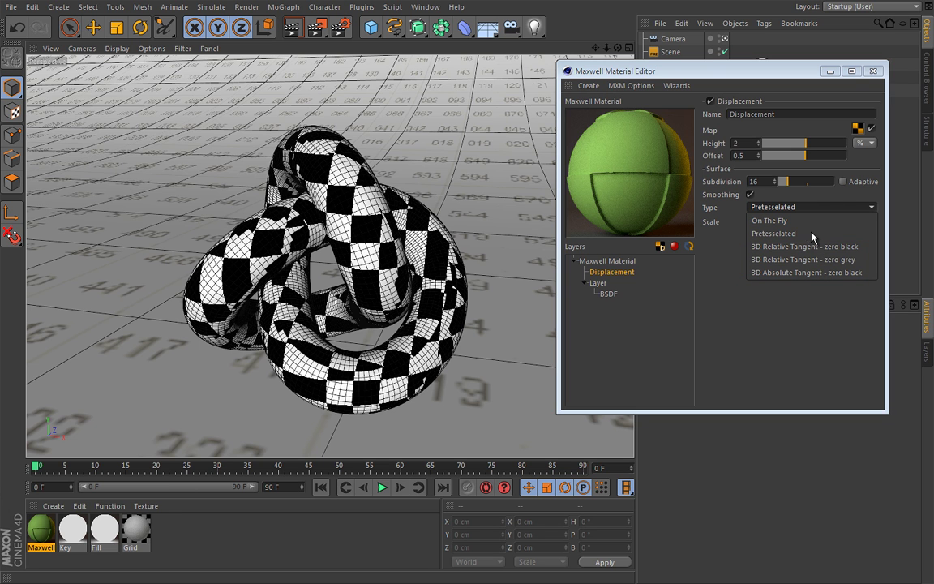
left_click(769, 207)
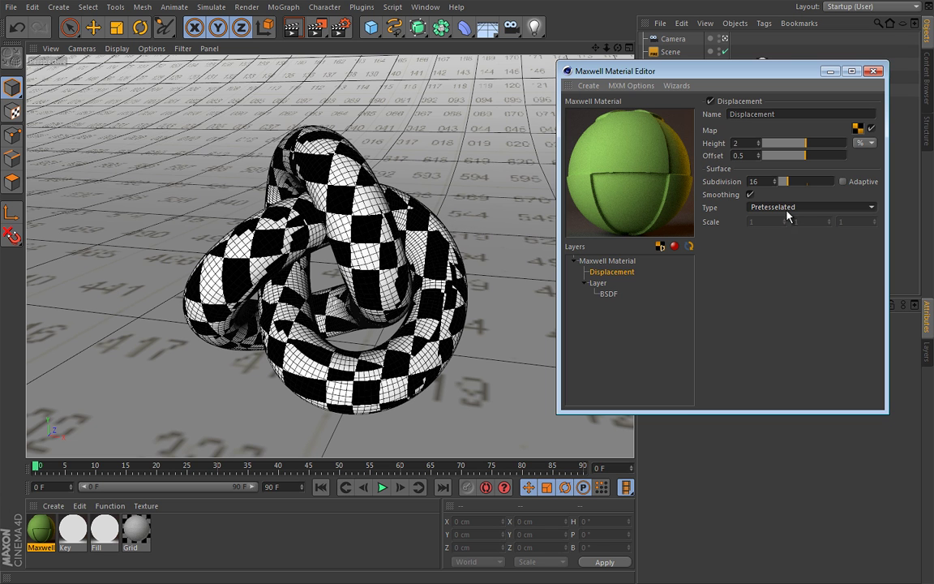
left_click(786, 208)
left_click(791, 218)
left_click(870, 210)
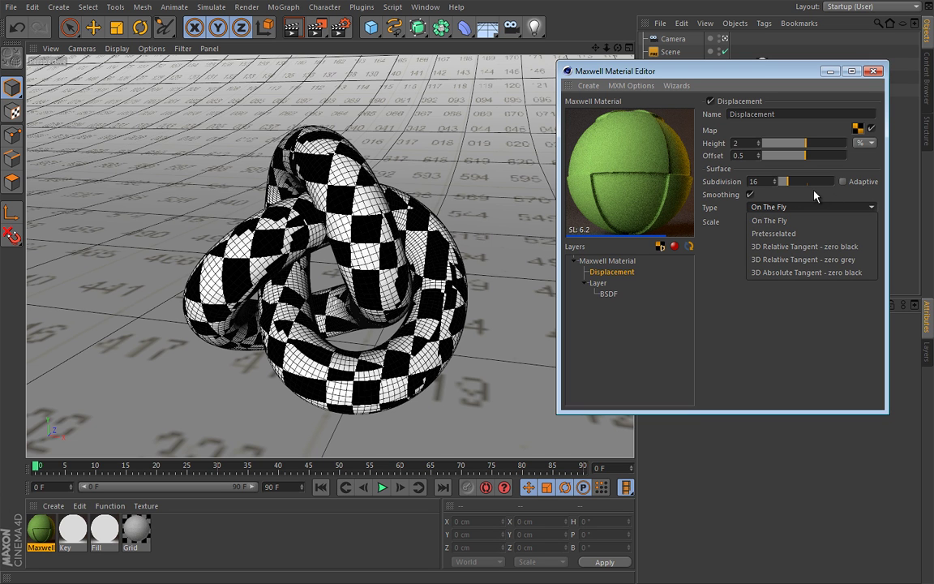
left_click(809, 195)
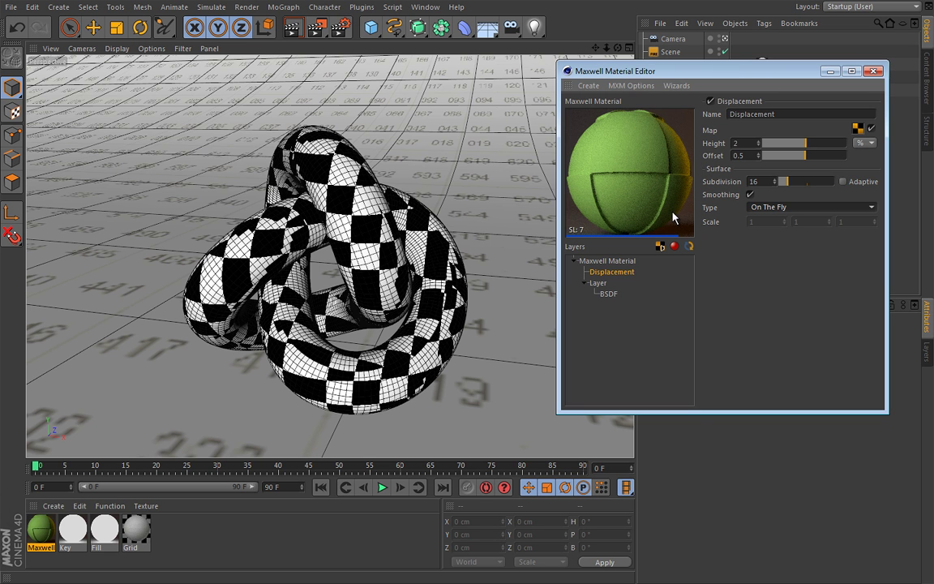
left_click(874, 71)
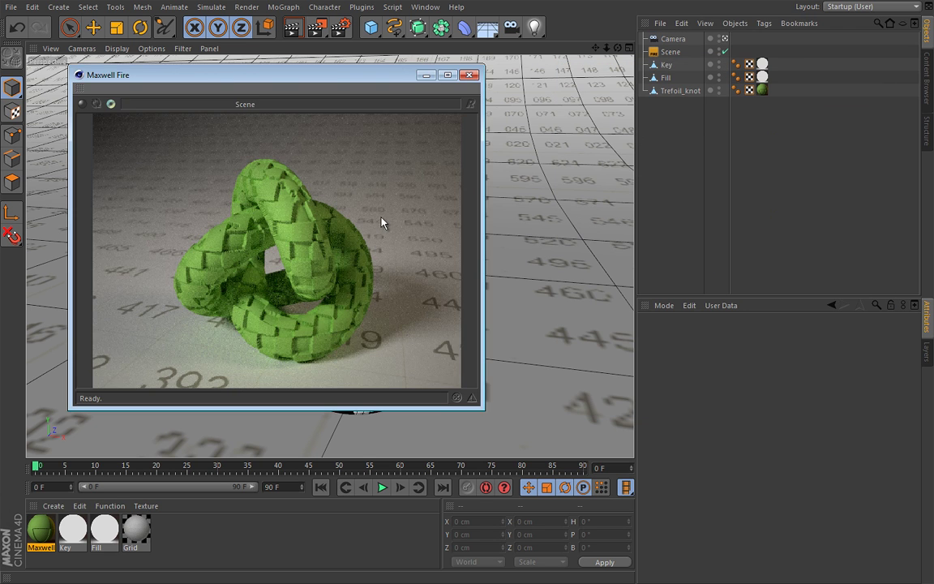
left_click(110, 103)
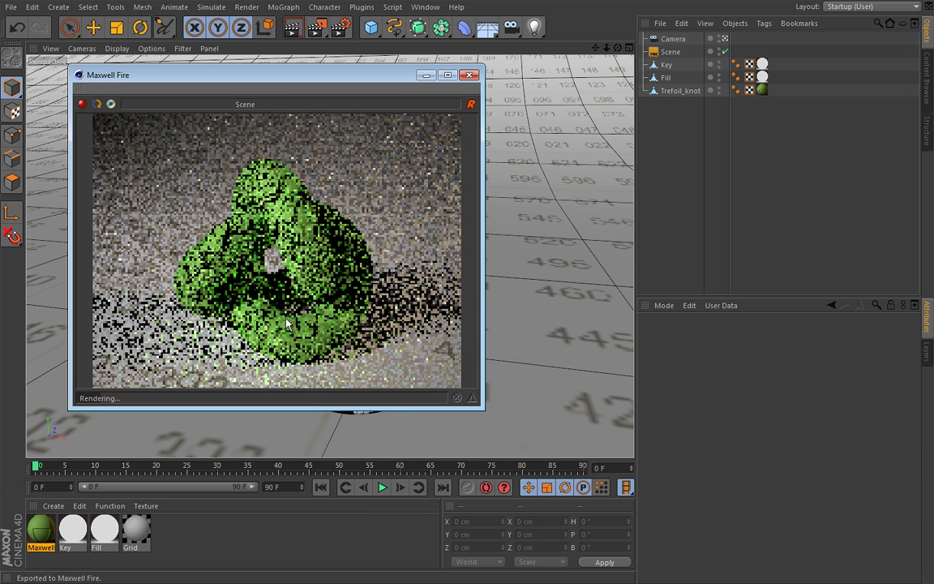
left_click_drag(369, 90, 587, 87)
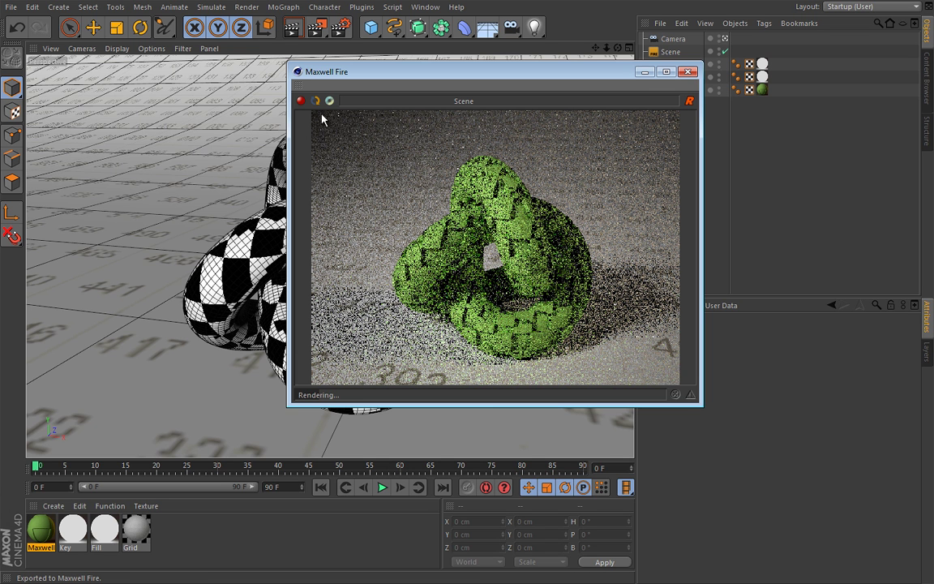
left_click(301, 101)
left_click(687, 72)
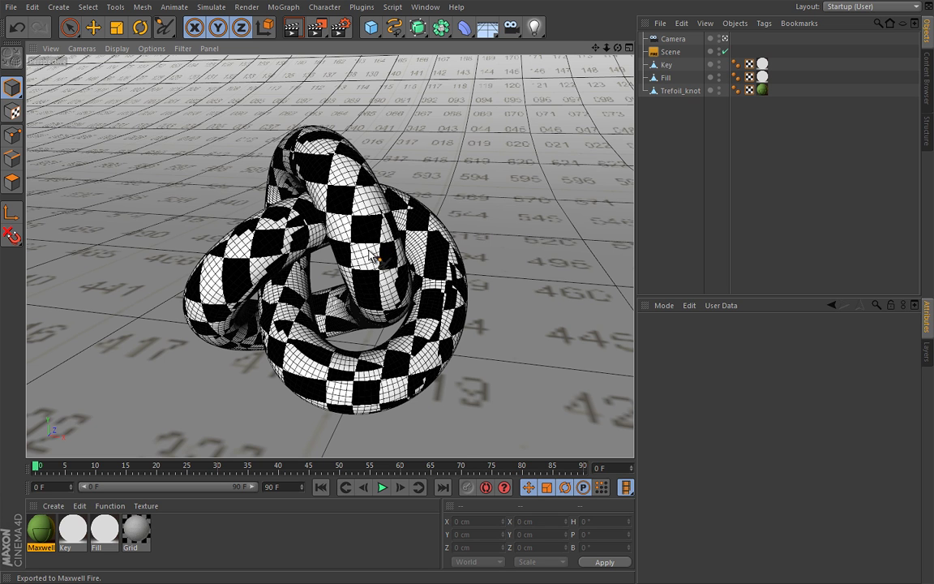
- Draw orange handwritten doodle notes and a small downward arrow above the checkered knot
left_click(430, 109)
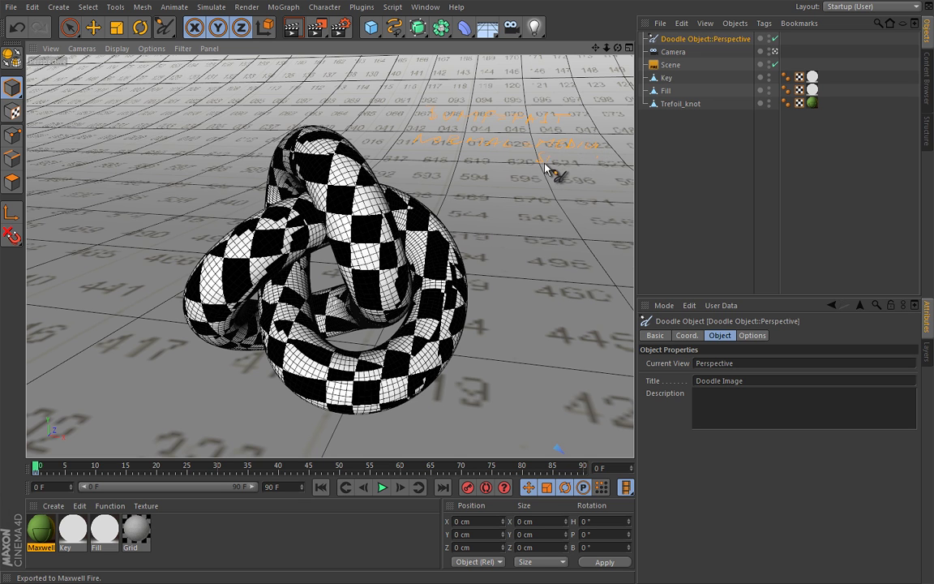
mouse_move(560, 160)
left_mouse_down()
mouse_move(585, 167)
mouse_move(566, 167)
left_mouse_up()
mouse_move(453, 180)
left_mouse_down()
mouse_move(444, 179)
mouse_move(509, 173)
mouse_move(513, 184)
mouse_move(557, 185)
mouse_move(573, 177)
left_mouse_up()
mouse_move(400, 185)
left_mouse_down()
mouse_move(405, 172)
mouse_move(404, 198)
left_mouse_up()
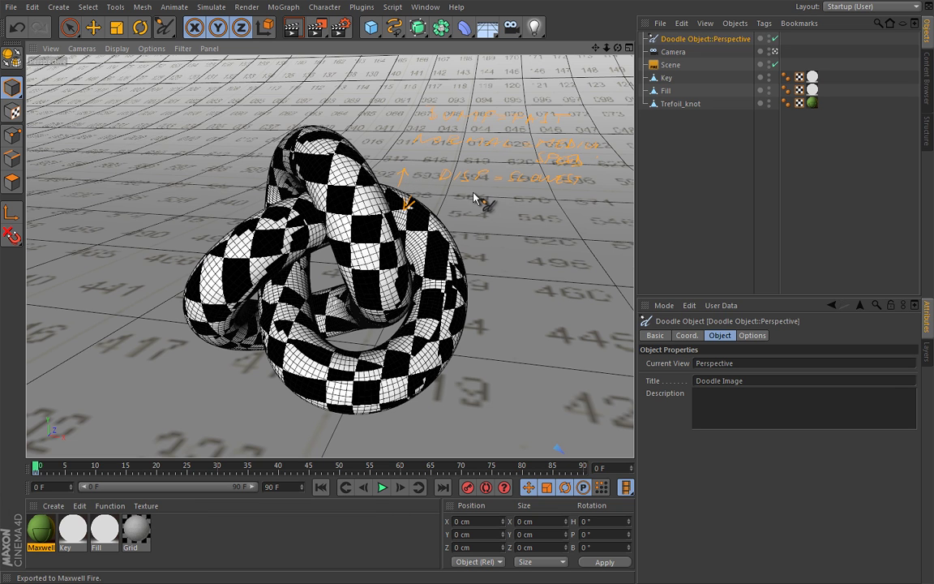